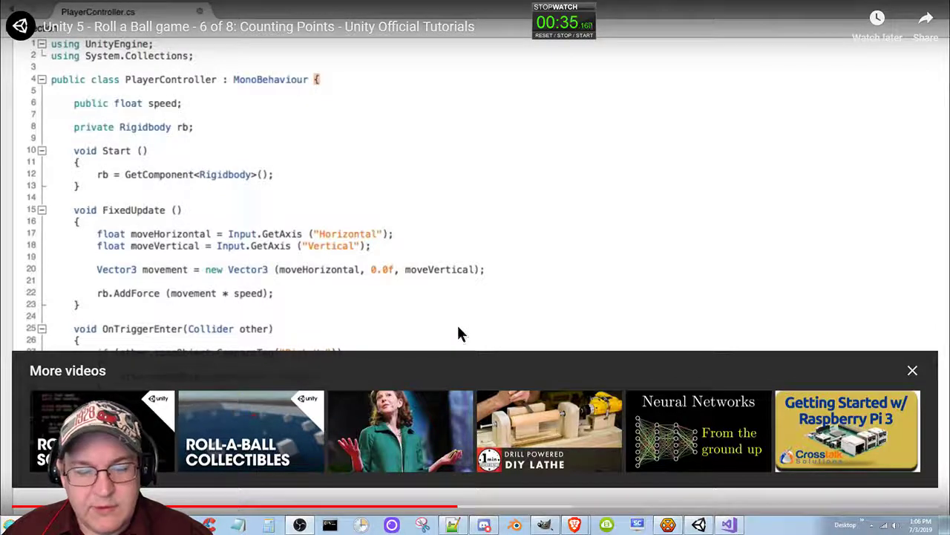
Watch the Unity tutorial on counting points up to its Tags & Layers part, glancing at the MiniGame project in the Unity editor
left_click(581, 257)
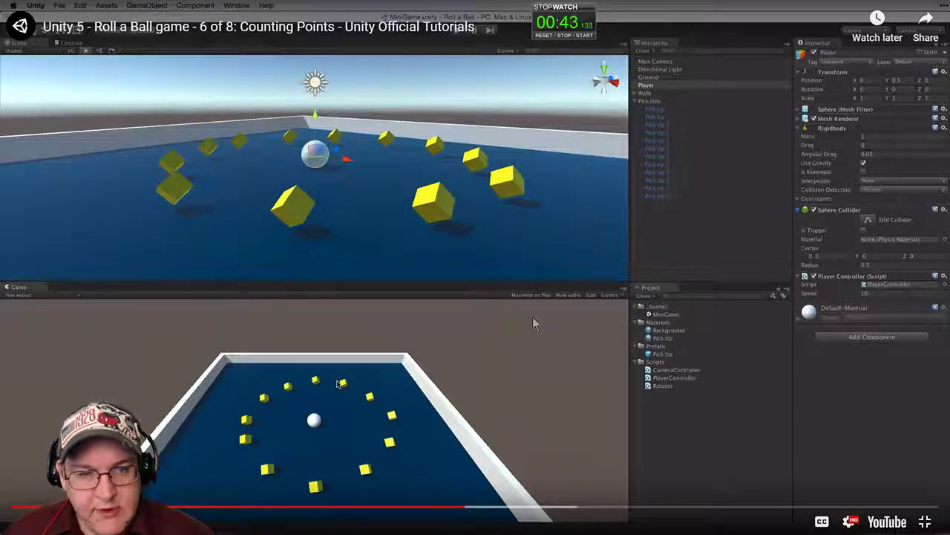
left_click(535, 323)
key("alt+Tab")
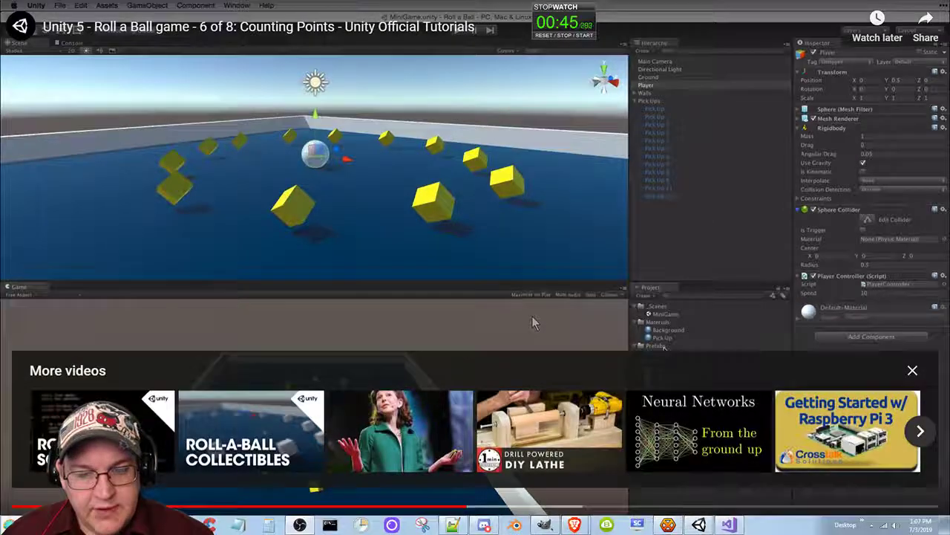
key("alt+Tab")
key("alt+Tab")
key("alt+Tab")
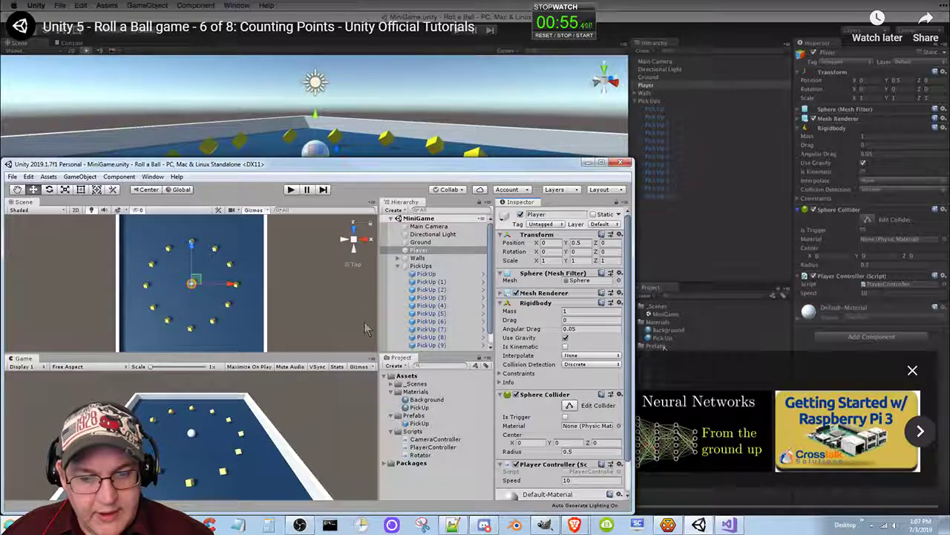
key("alt+Tab")
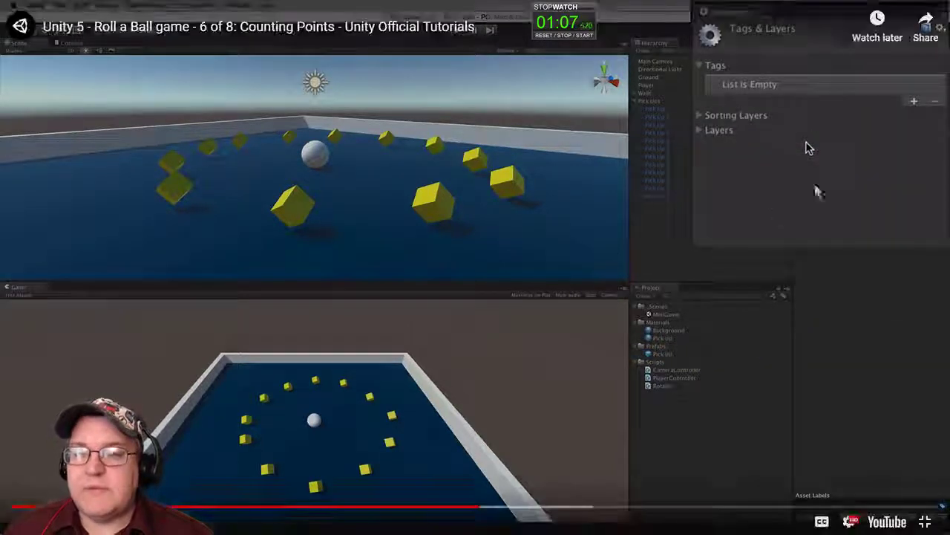
left_click(810, 170)
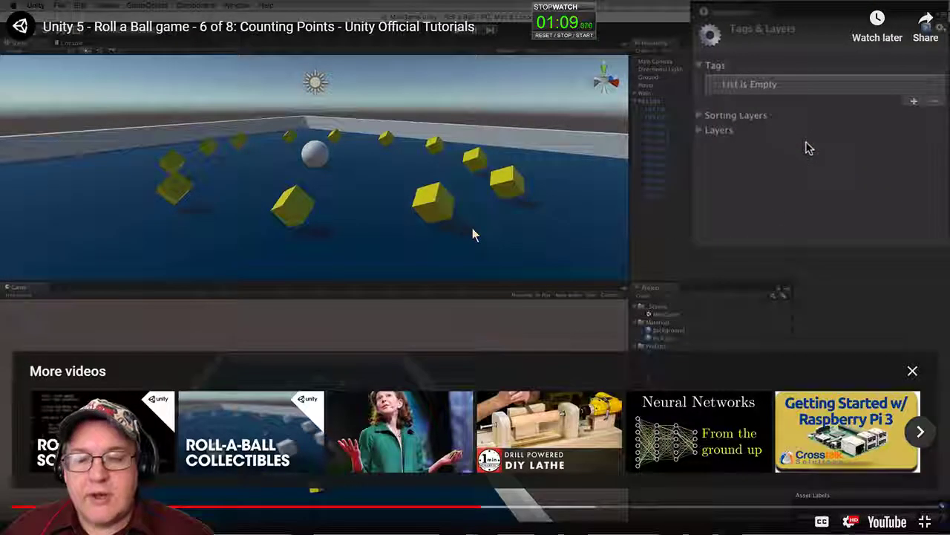
Select the PickUp prefab in the Unity project's Prefabs folder and replay the tutorial's part showing the prefab's tag list
key("alt+Tab")
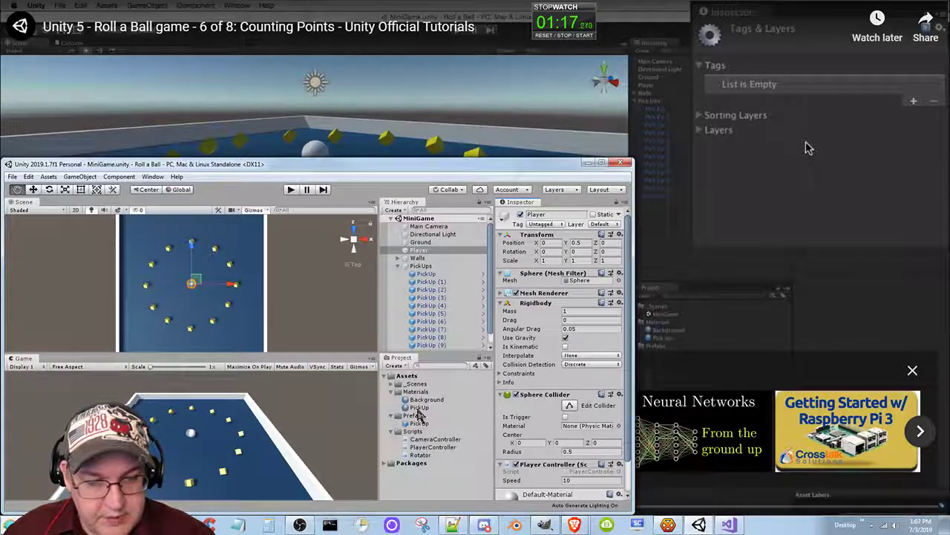
left_click(421, 424)
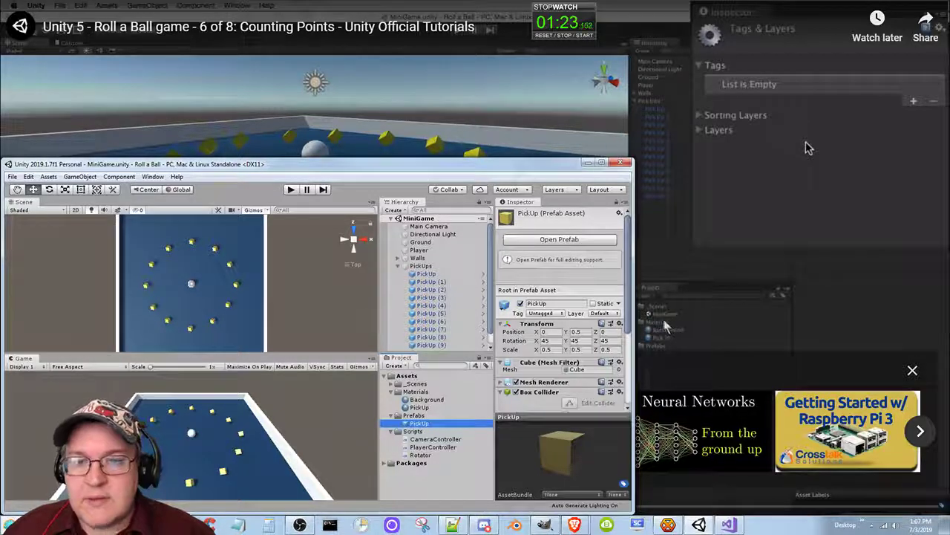
left_click(707, 259)
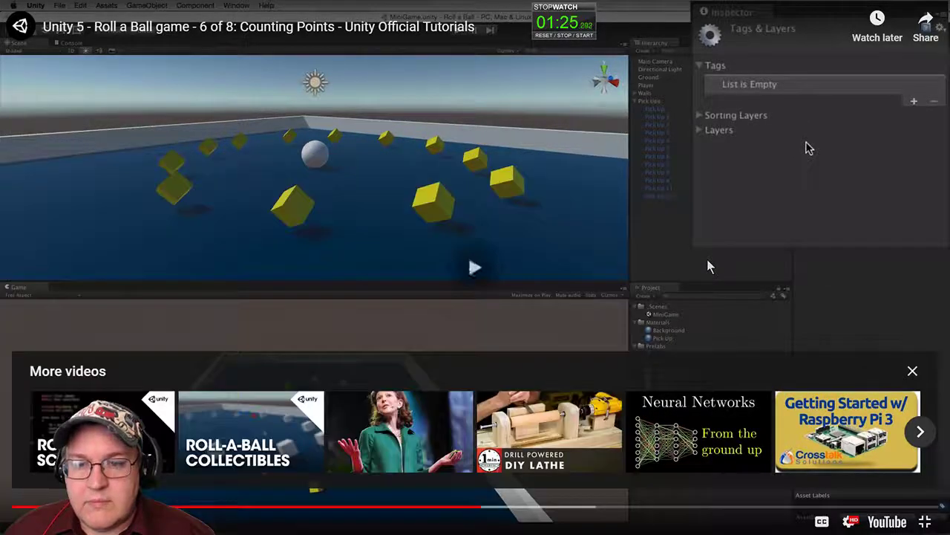
left_click(468, 511)
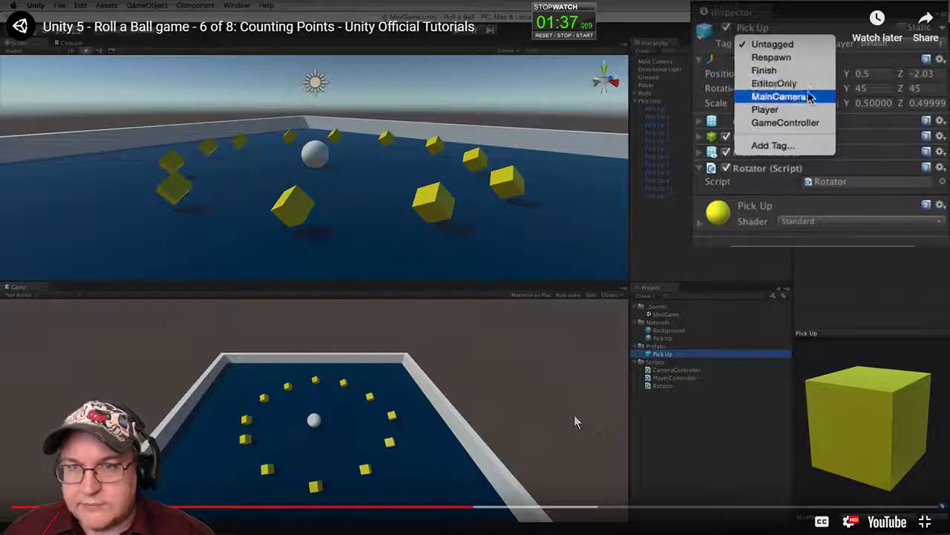
left_click(767, 369)
key("alt+Tab")
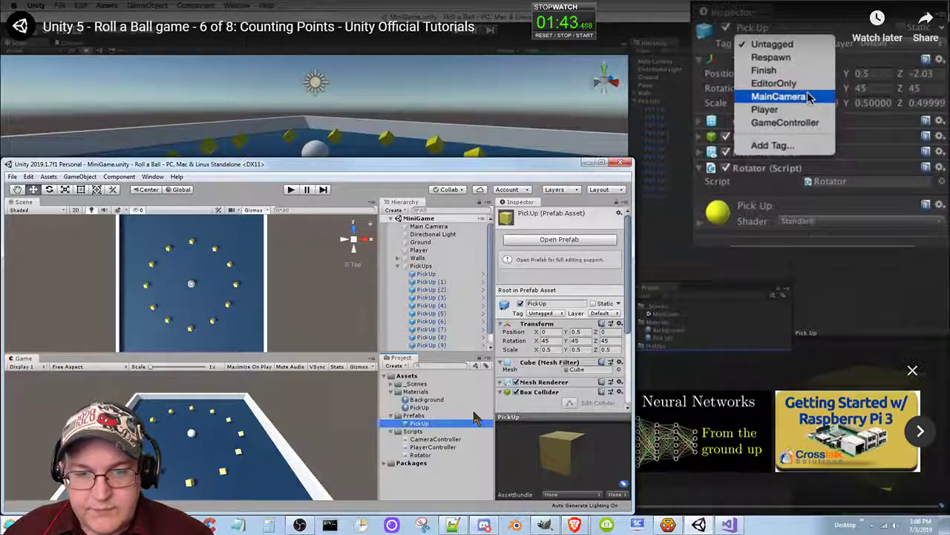
Replay the tutorial's tag list part again, and open the PickUp prefab for editing in the Unity editor
left_click(421, 424)
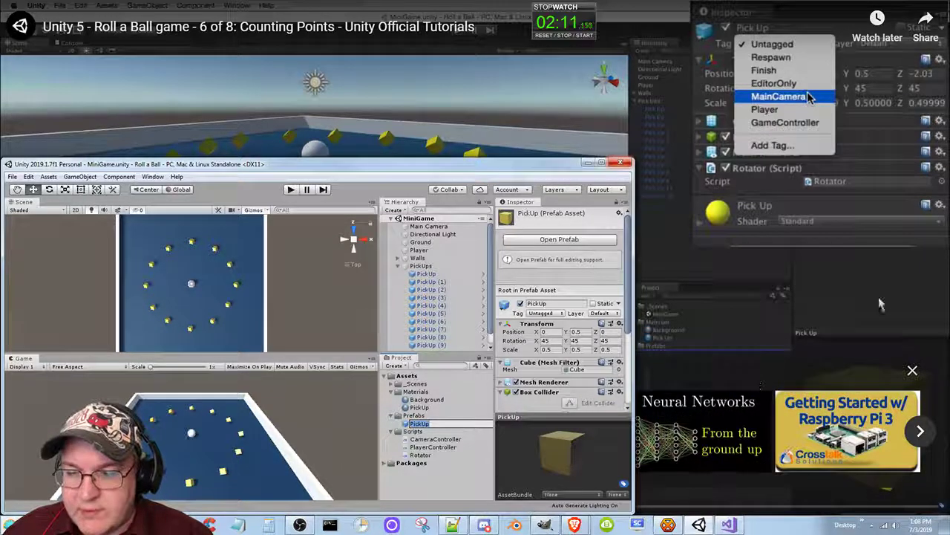
left_click(834, 300)
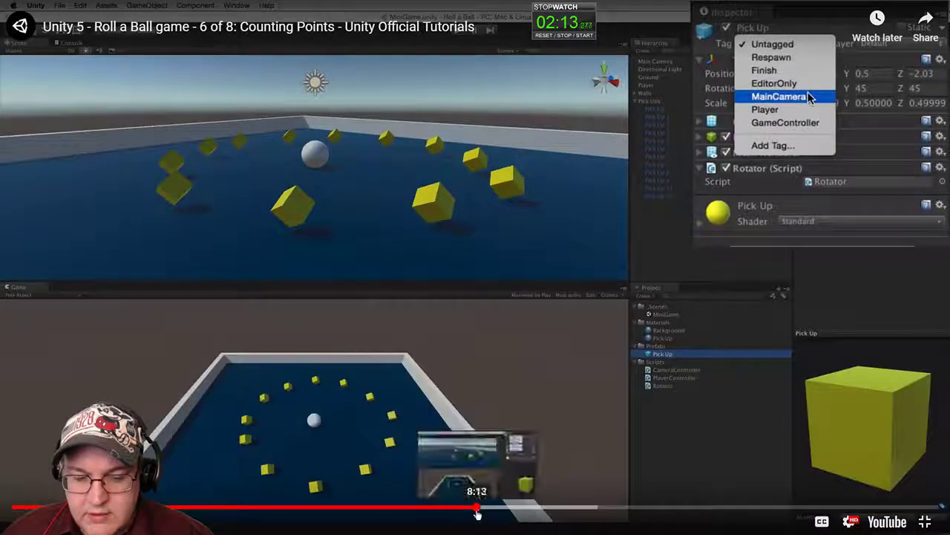
left_click_drag(476, 512, 460, 511)
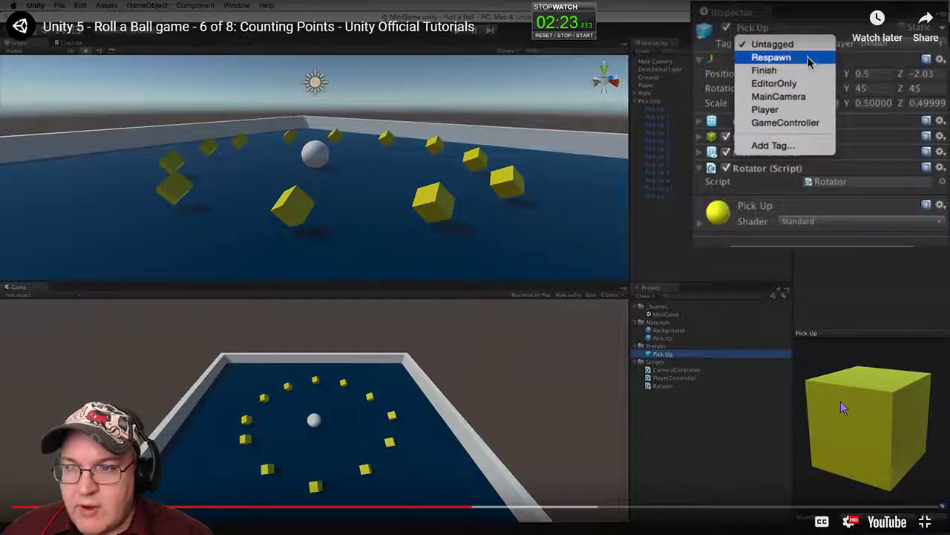
left_click(843, 407)
key("alt+Tab")
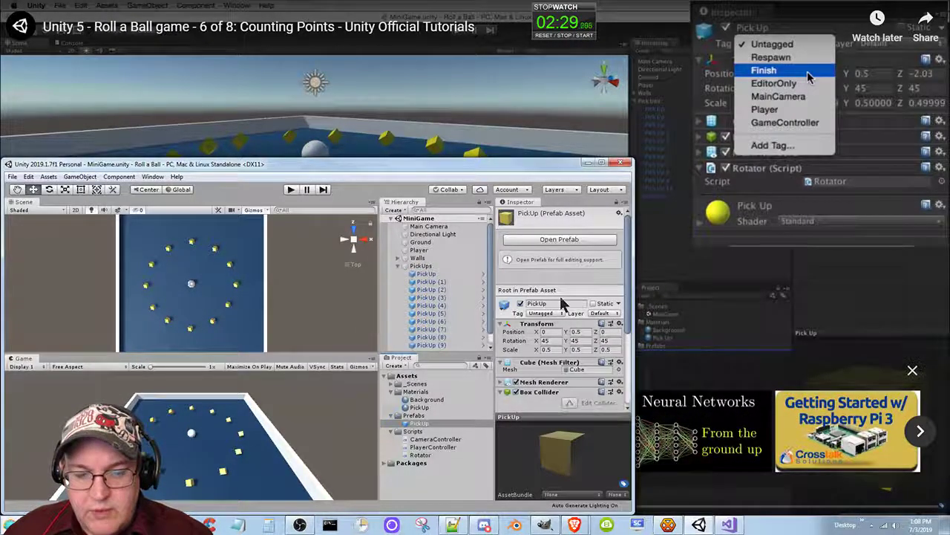
left_click(566, 240)
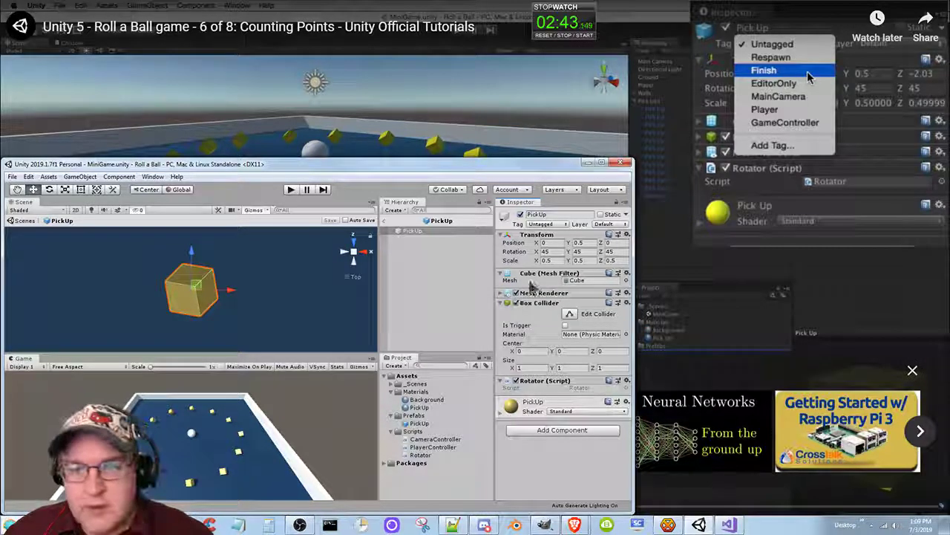
Watch the tutorial's part on adding a Pick Up tag and going back to the prefab, and pause it there
left_click(753, 227)
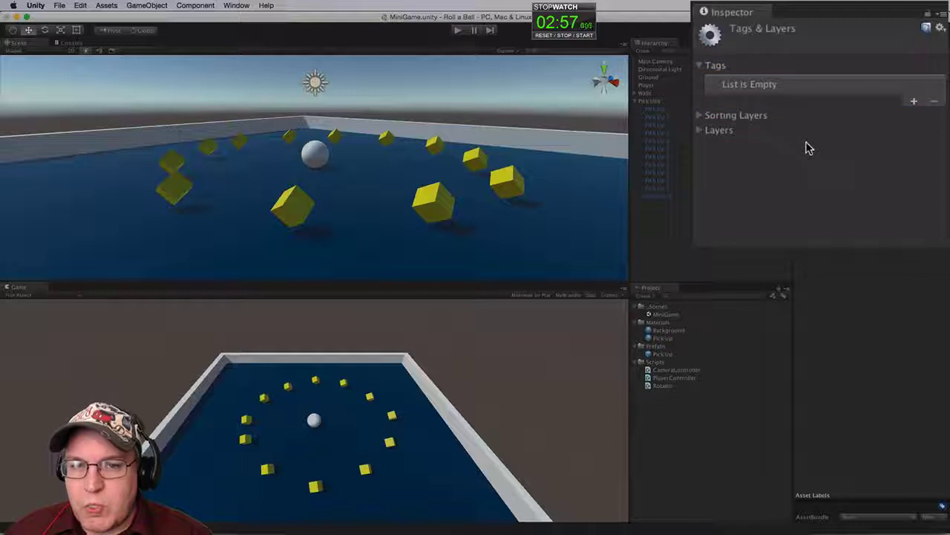
left_click(915, 101)
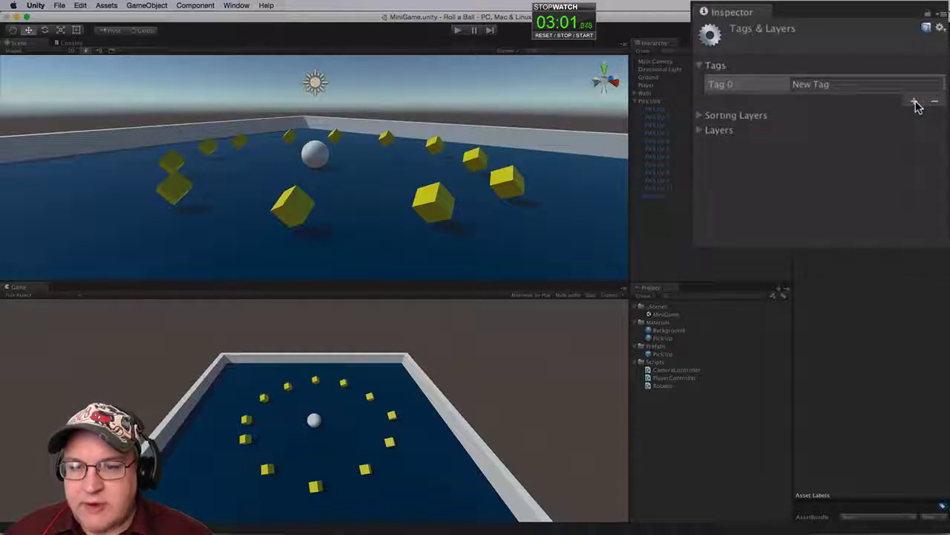
left_click(902, 84)
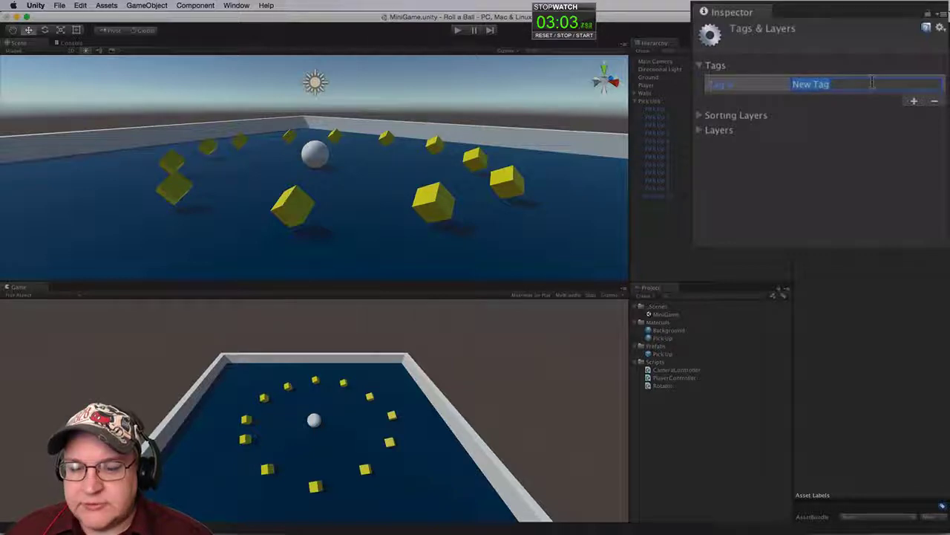
type("Pick Up")
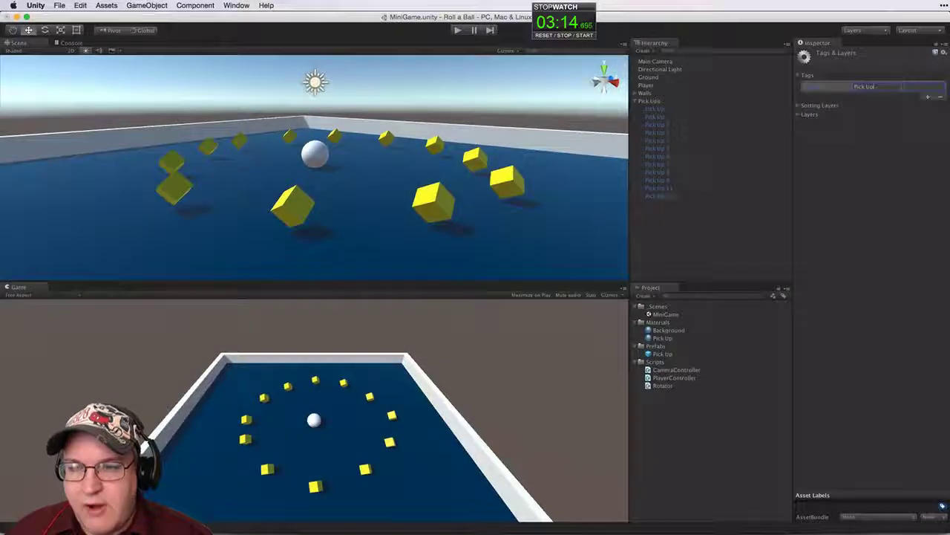
left_click(661, 354)
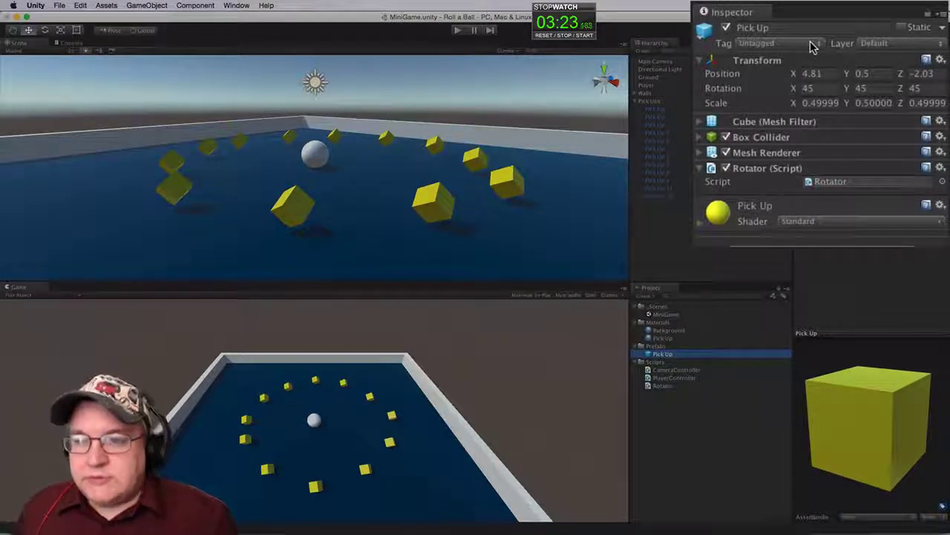
left_click(843, 274)
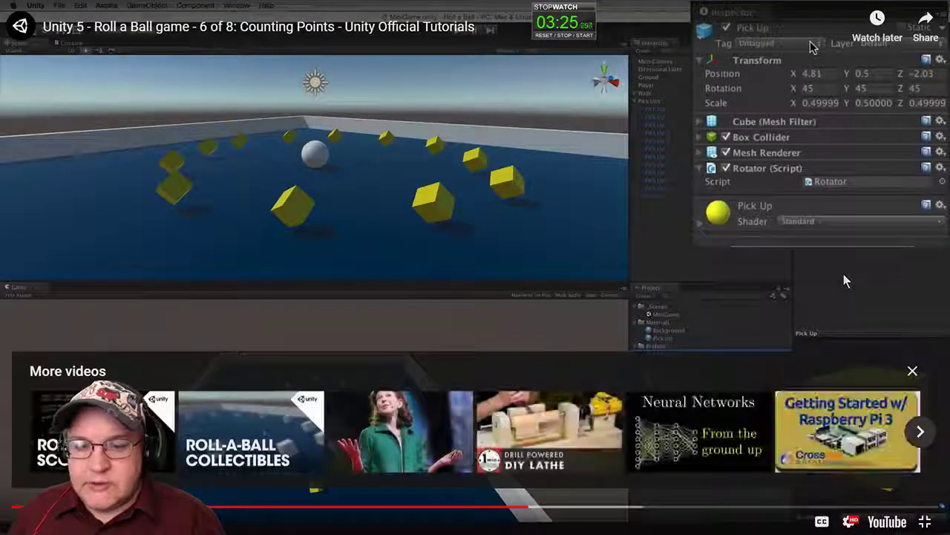
Switch to the Unity editor, open the PickUp prefab, assign it the PickUp tag and save the prefab
key("alt+Tab")
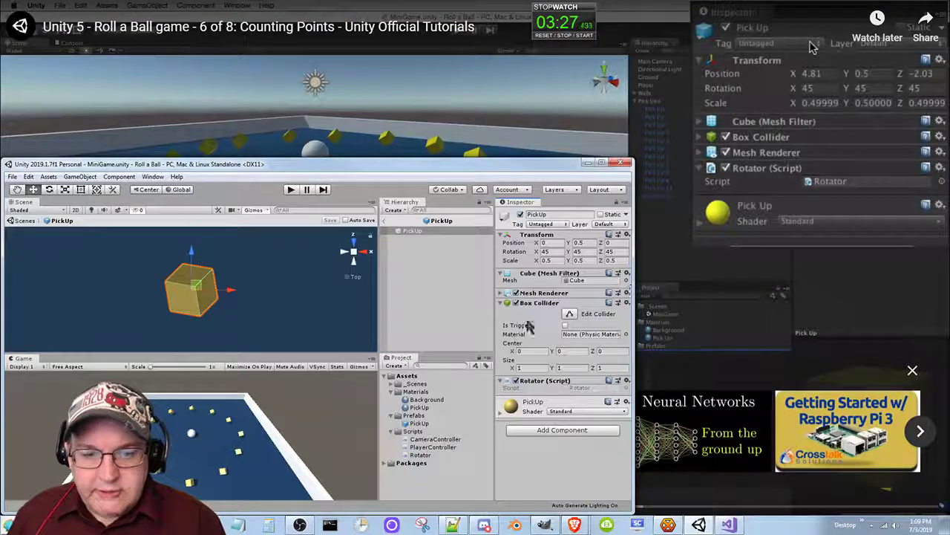
left_click(468, 464)
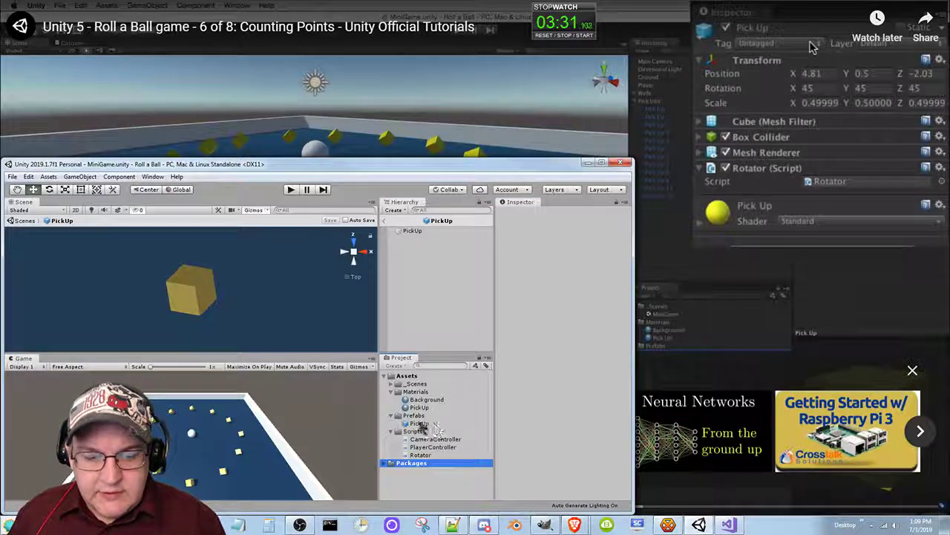
left_click(419, 422)
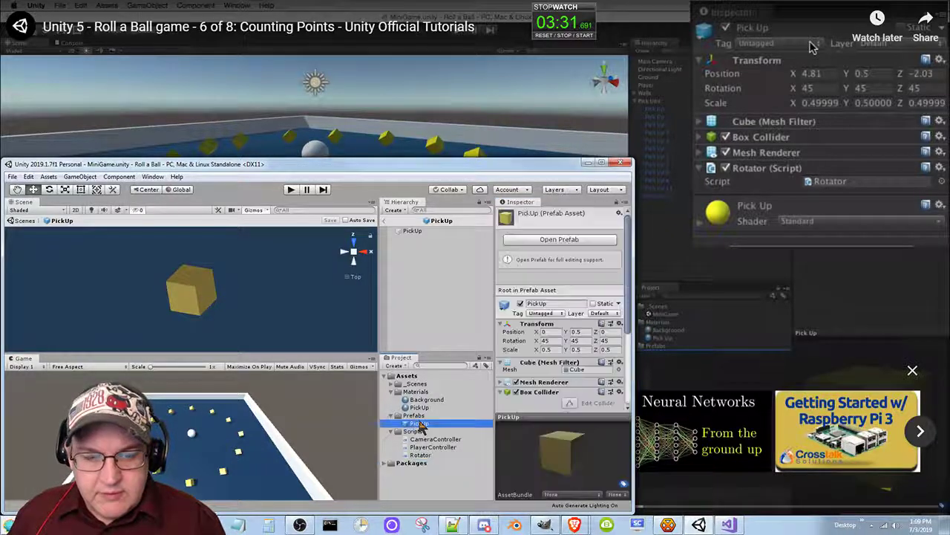
left_click(569, 239)
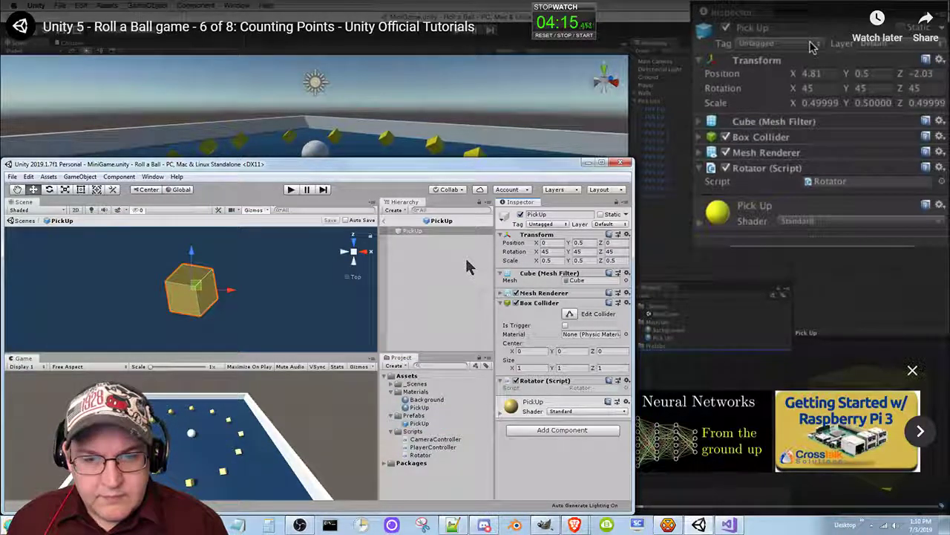
left_click(552, 224)
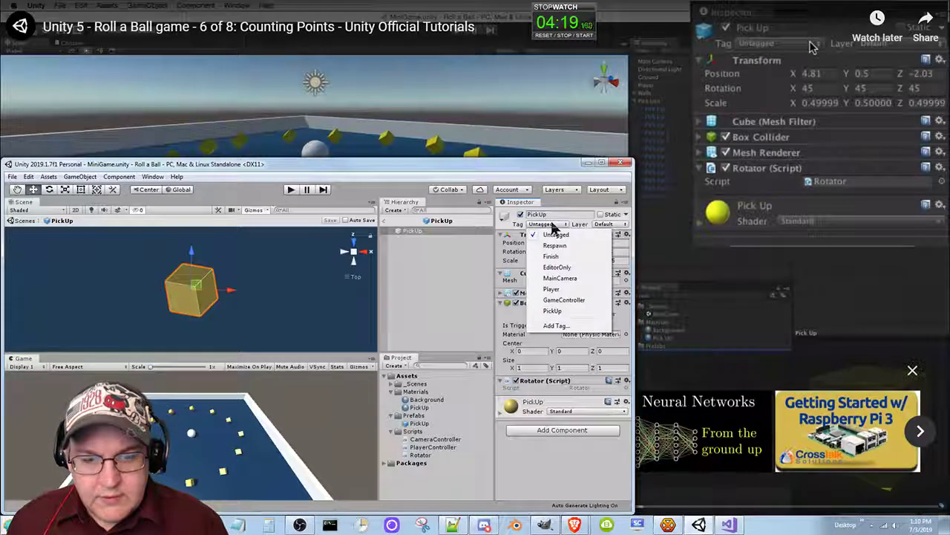
left_click(556, 311)
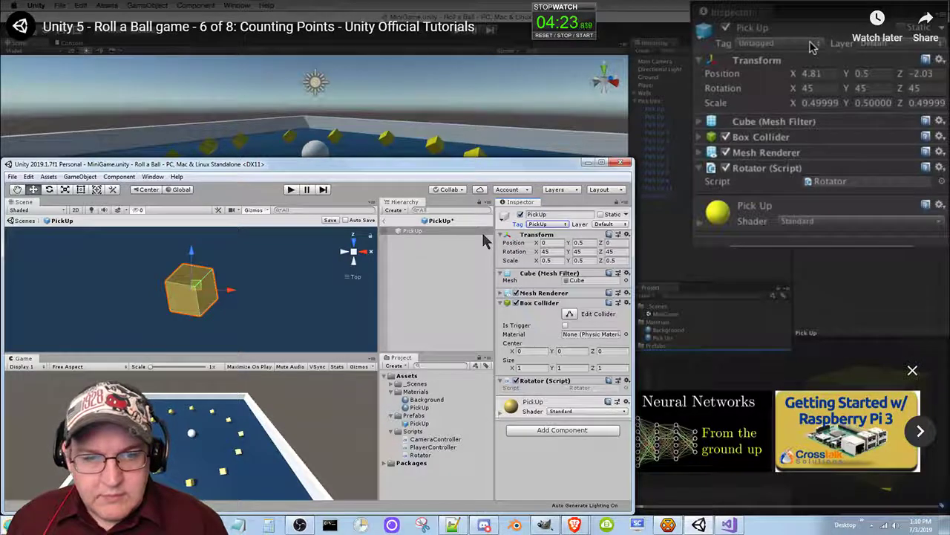
left_click(325, 221)
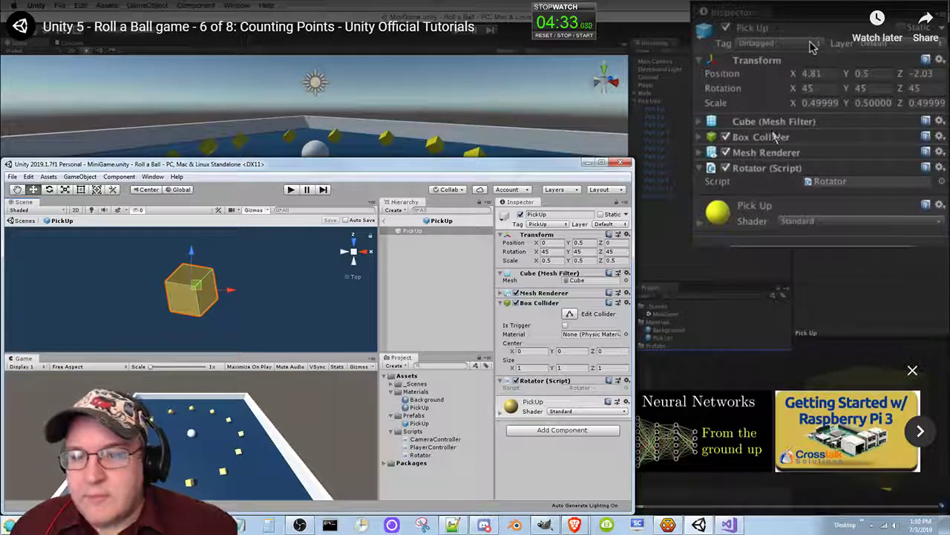
Watch the tutorial's part on checking the tagged Pick Up instances, pause it and return to the Unity editor
left_click(773, 133)
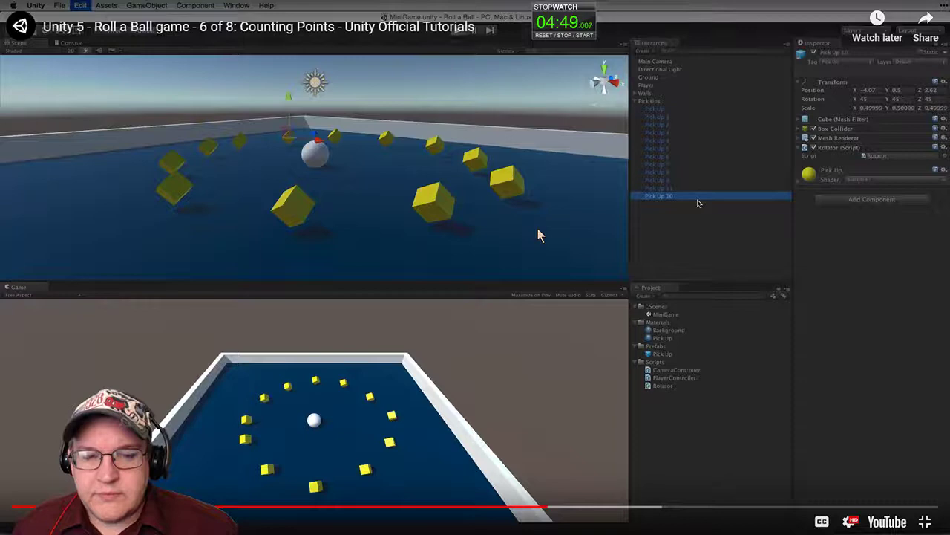
left_click(539, 230)
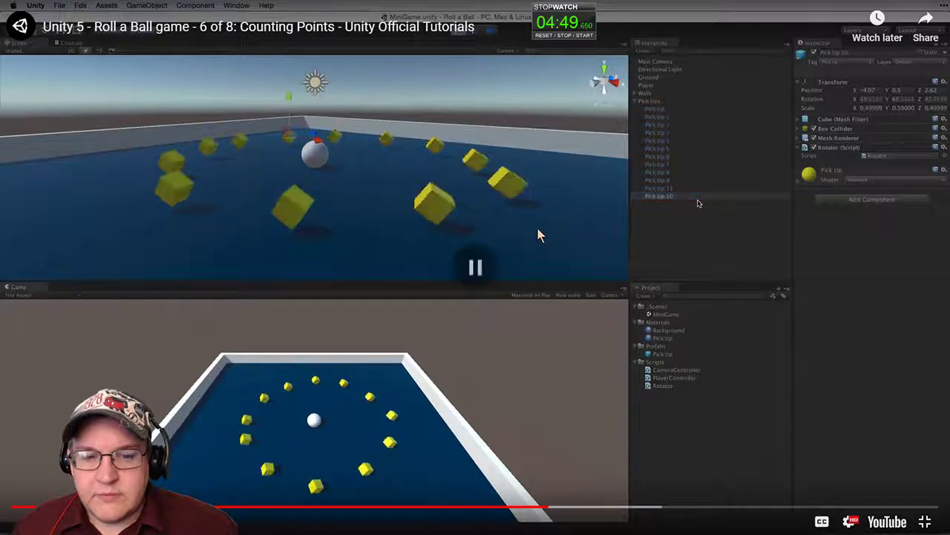
key("alt+Tab")
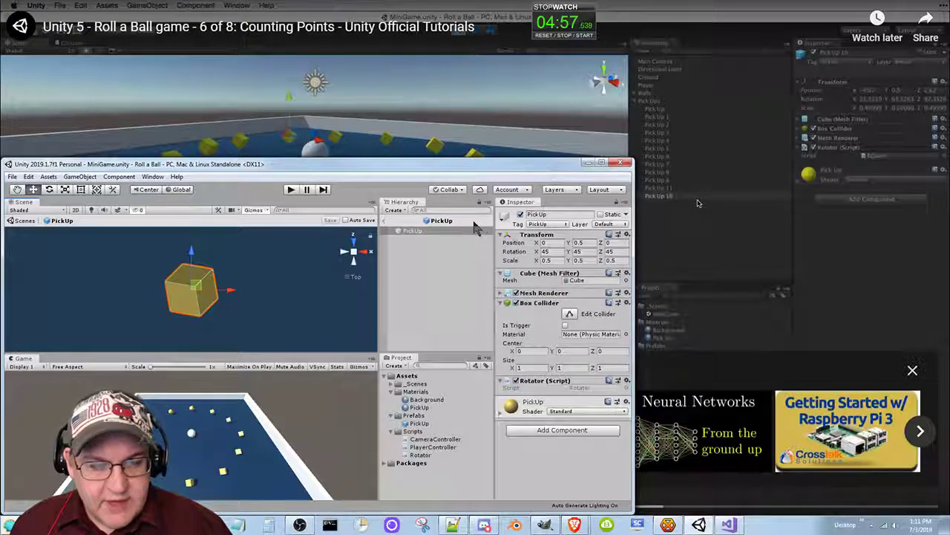
Leave prefab editing for the MiniGame scene and check the tag on the first few PickUp instances
left_click(25, 216)
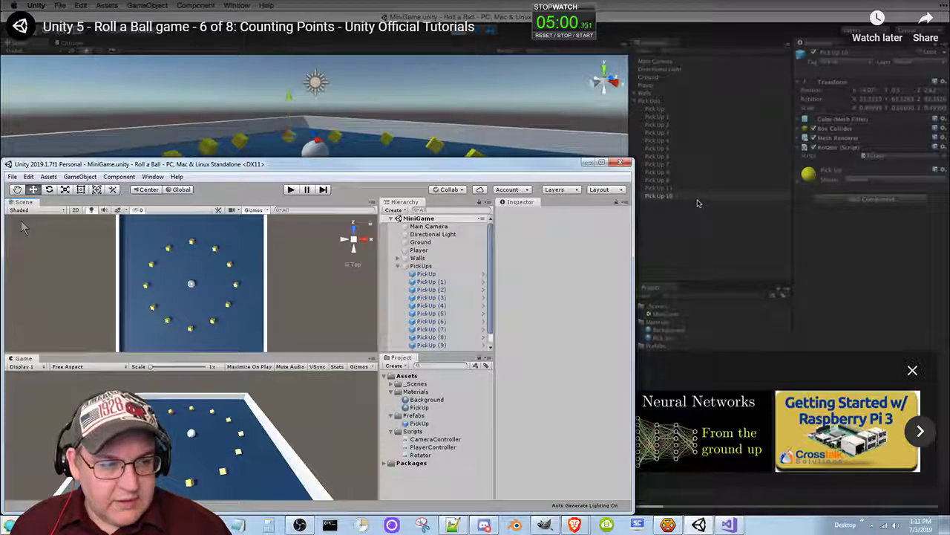
left_click(426, 275)
key("Down")
key("Down")
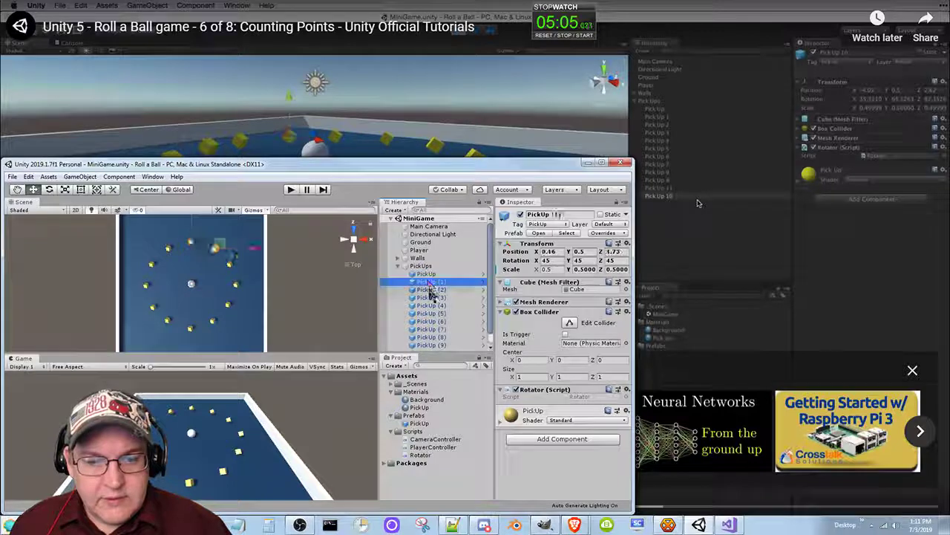
left_click(426, 275)
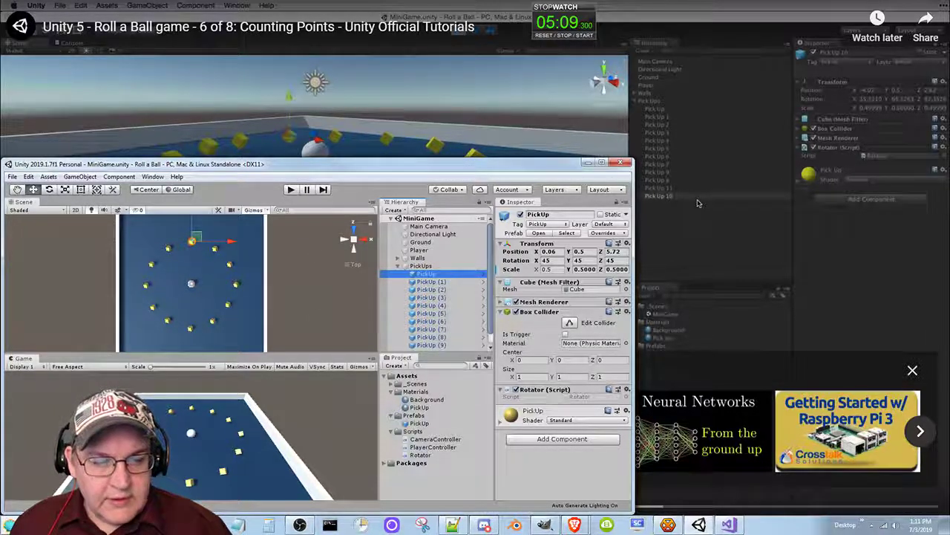
Turn on Maximize On Play for the Game view
left_click(251, 369)
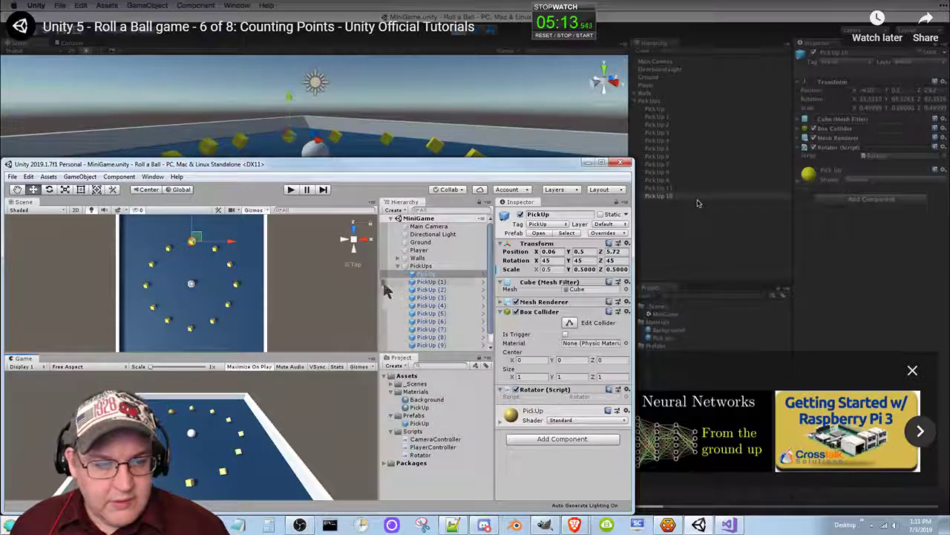
Play the game, roll the ball around the field into the pickup cubes to test collecting them, and stop playing
left_click(291, 190)
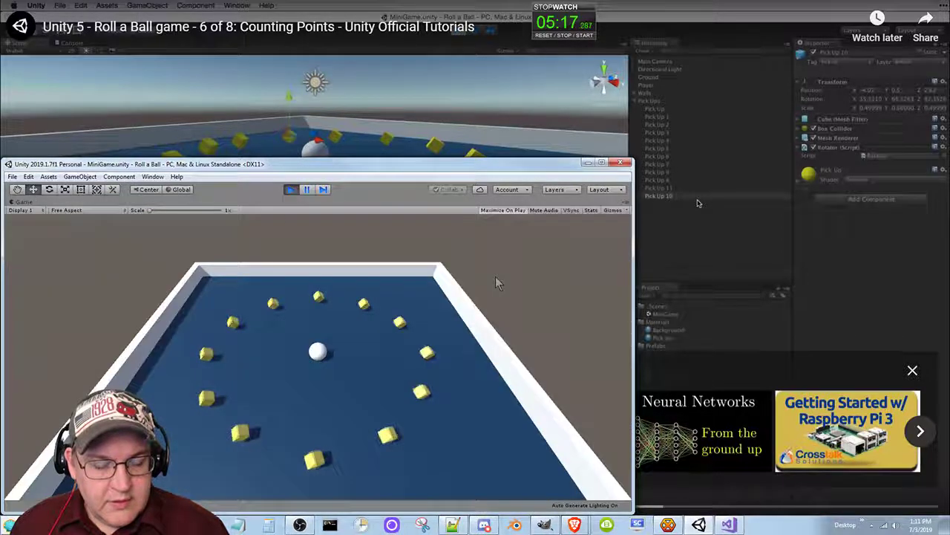
key("Up")
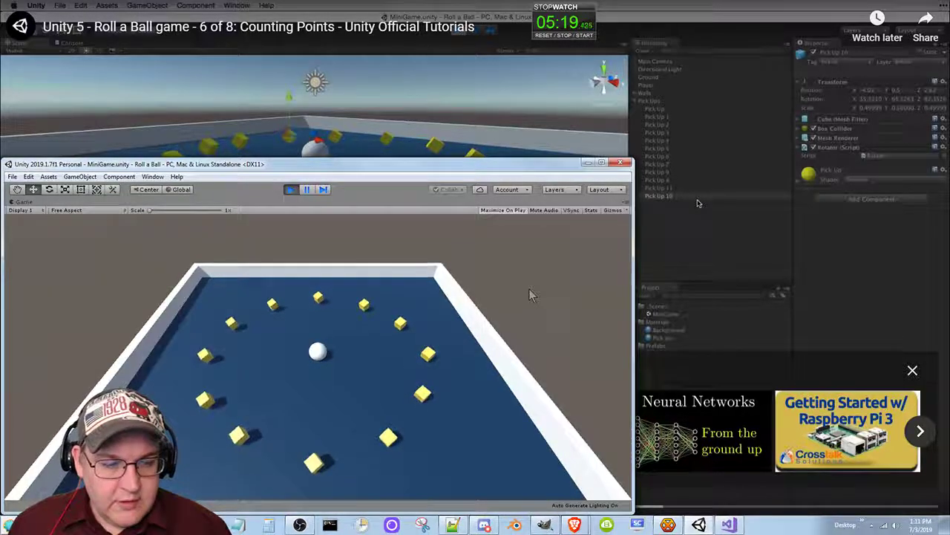
key("Up")
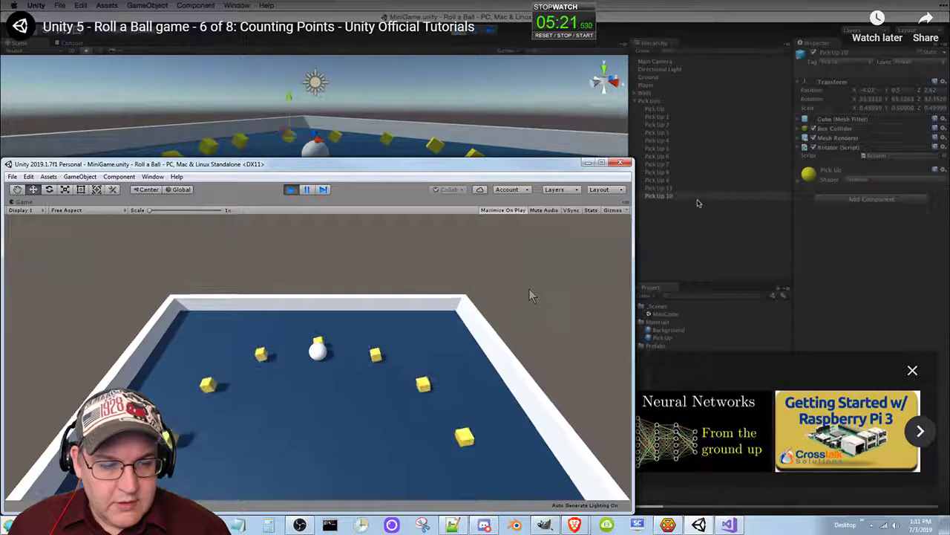
key("Right")
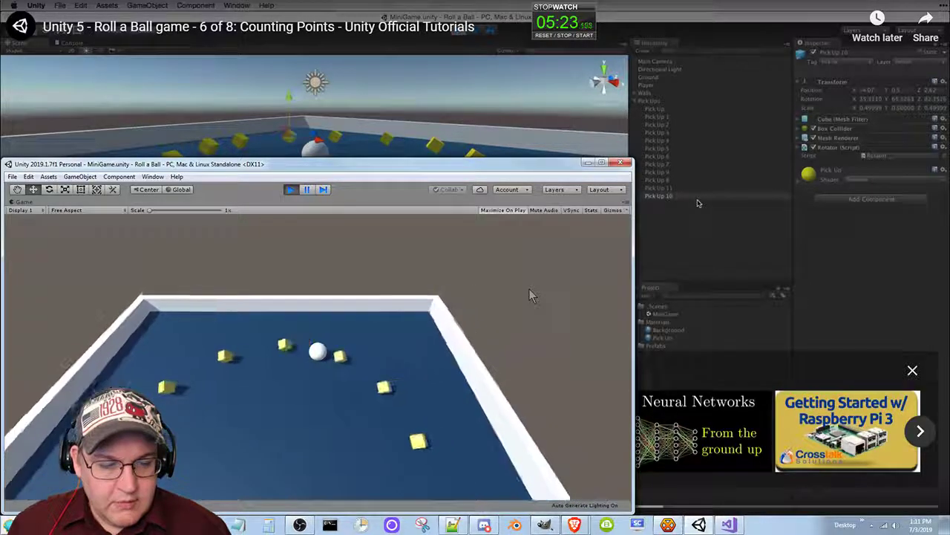
key("Down")
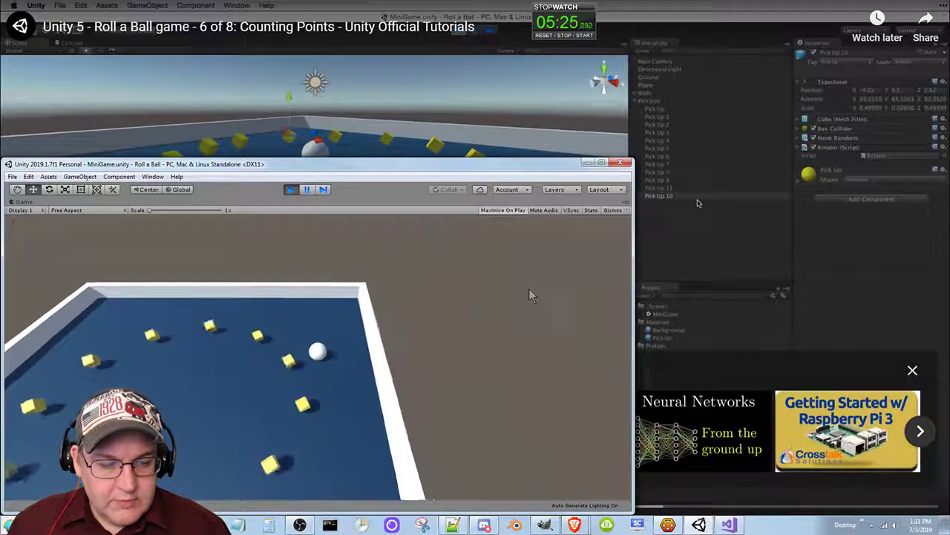
key("Left")
key("Down")
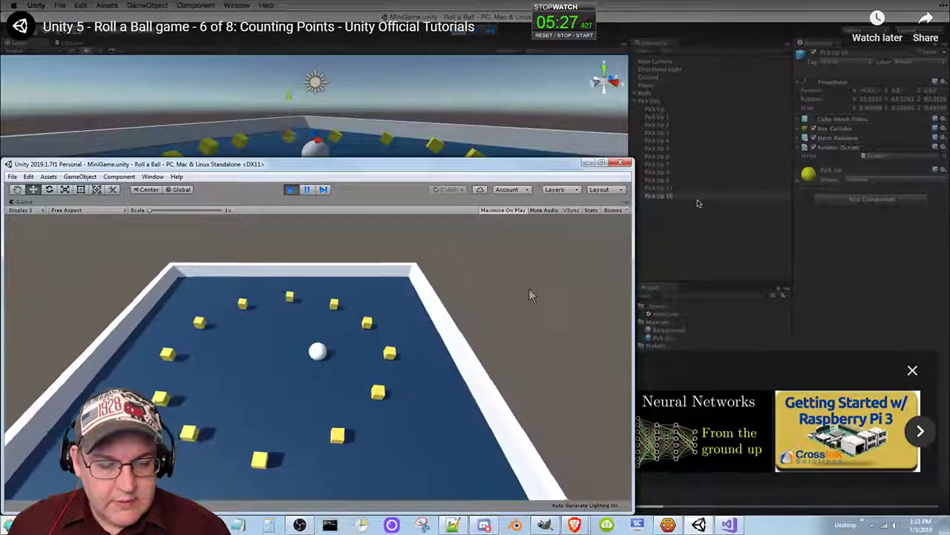
key("Right")
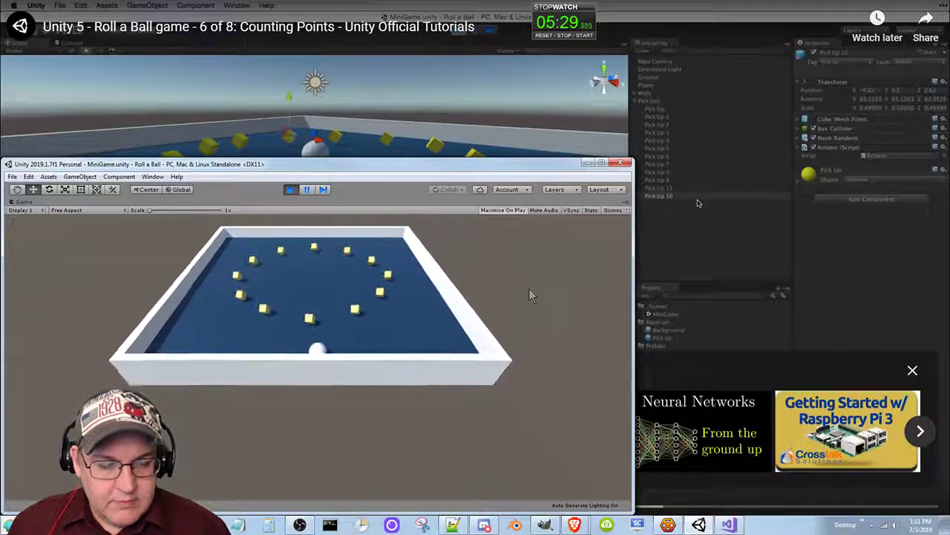
key("Up")
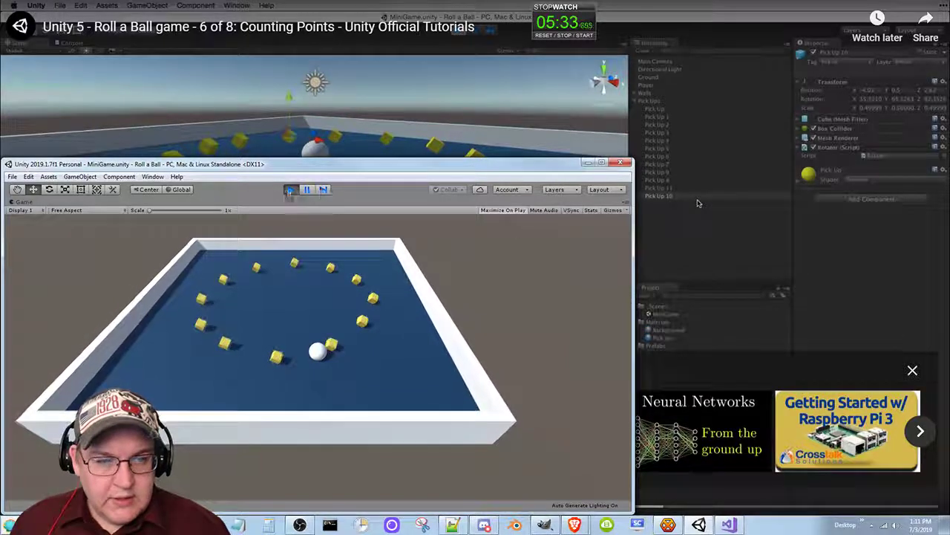
key("ctrl+p")
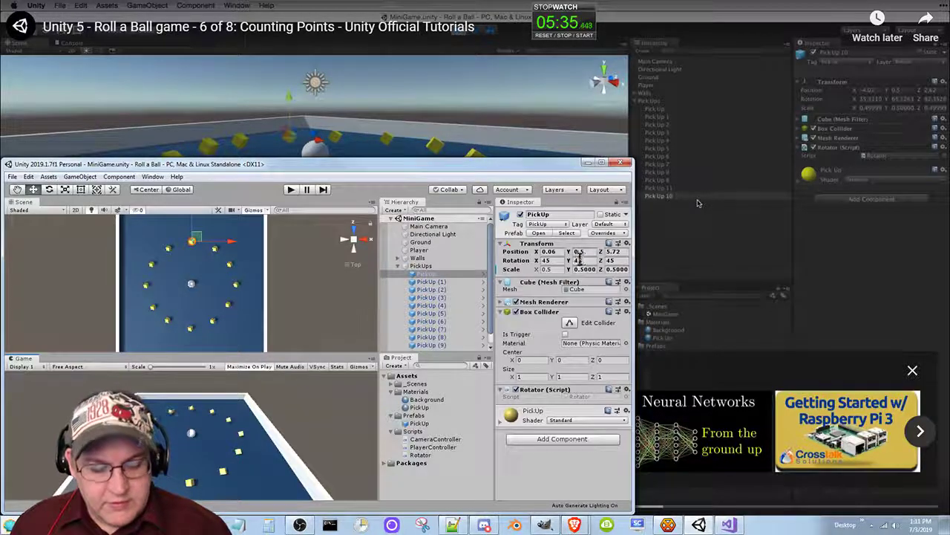
Switch to Visual Studio to review the OnTriggerEnter code in PlayerController.cs, and return to the Unity editor
key("alt+Tab")
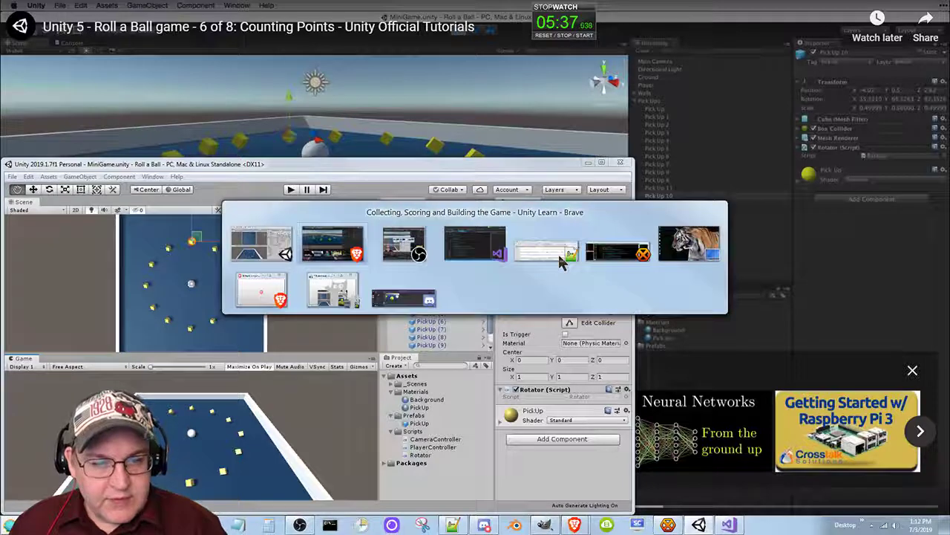
key("alt+Tab")
key("alt+Tab")
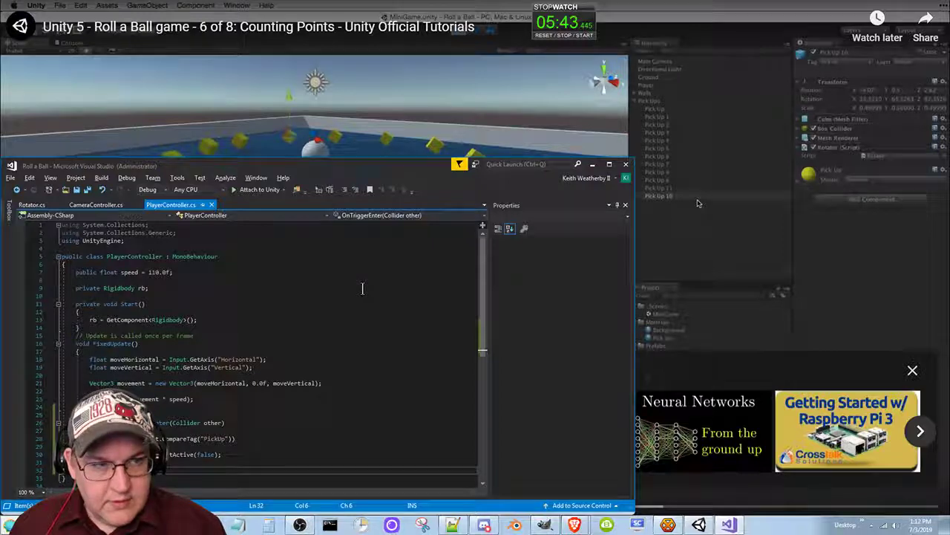
key("alt+Tab")
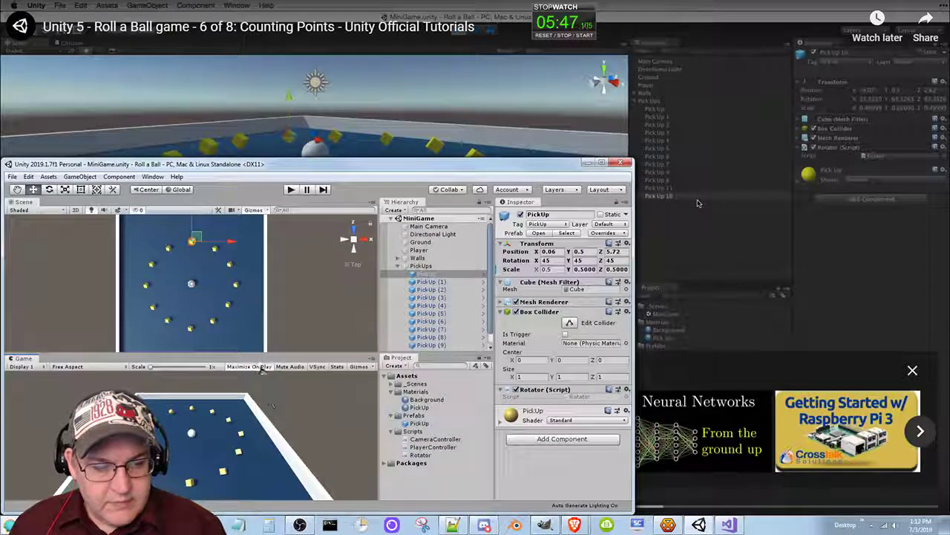
Test-play the game again beside the Scene view with the Game view unmaximized, and stop it
left_click(291, 190)
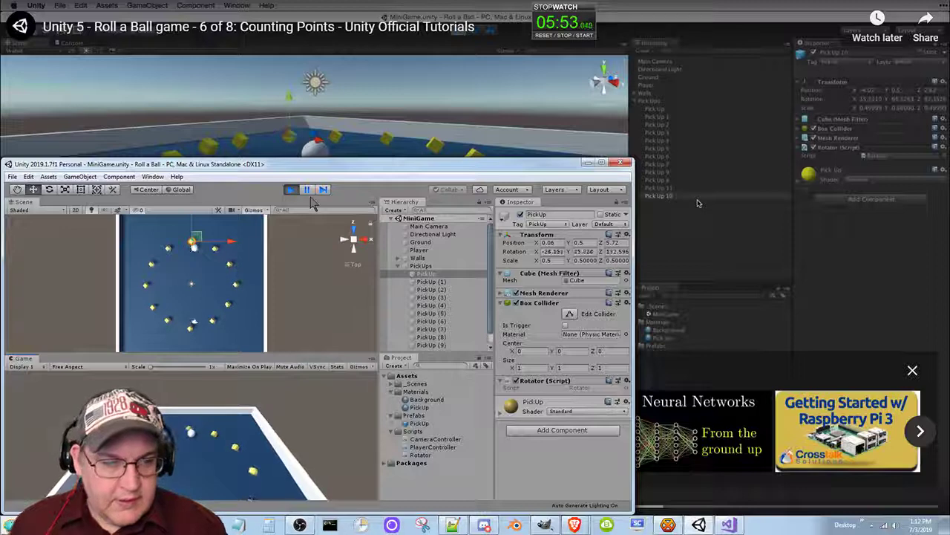
left_click(290, 189)
Switch to the tutorial video in the browser, watch the part on the Player and Pick Up colliders and their collection, and pause it
key("alt+Tab")
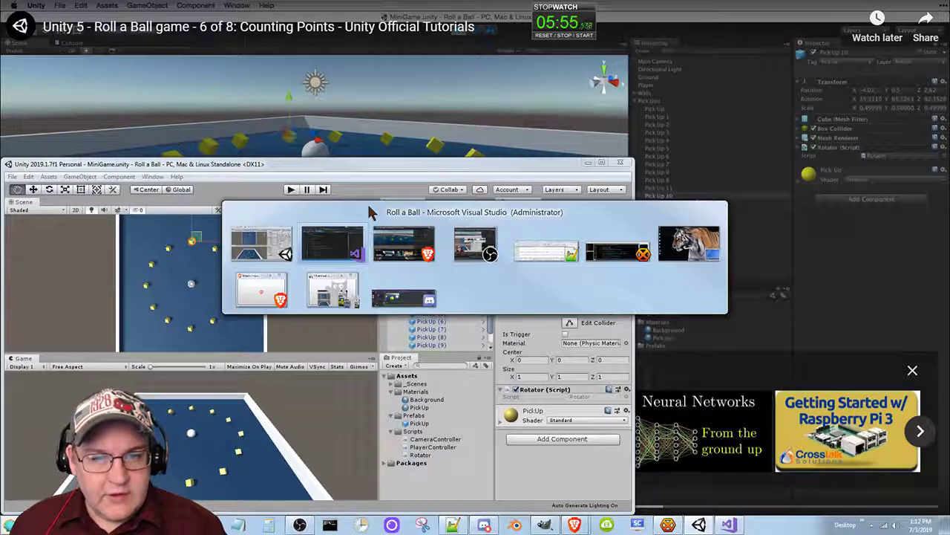
key("alt+Tab")
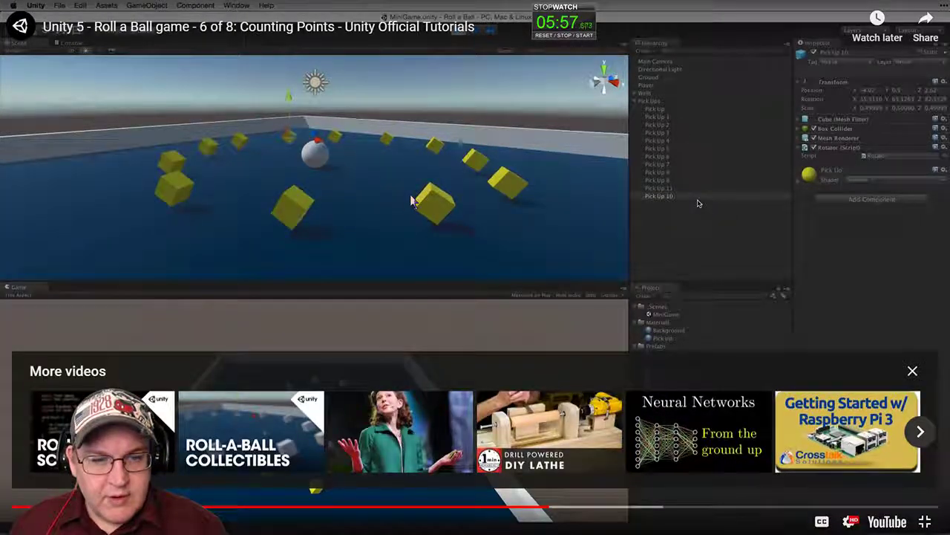
key("space")
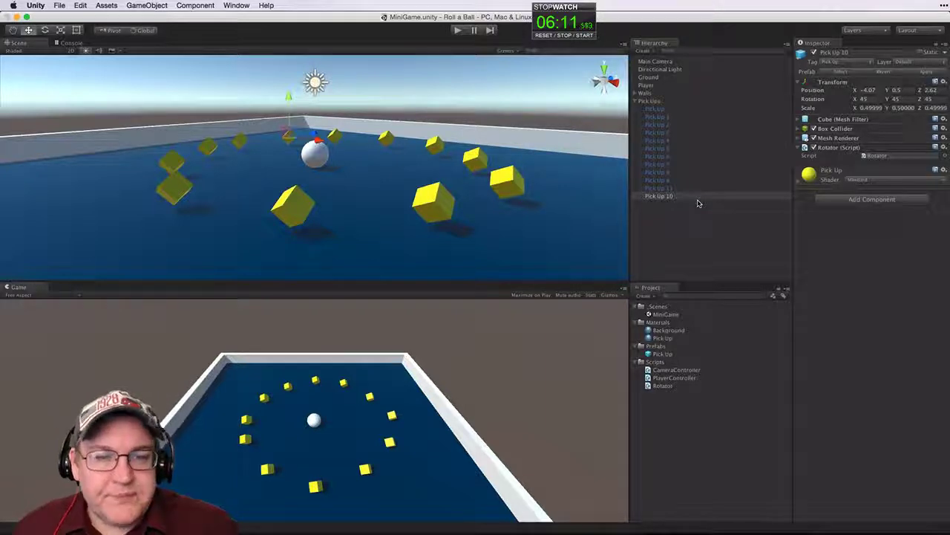
key("super+p")
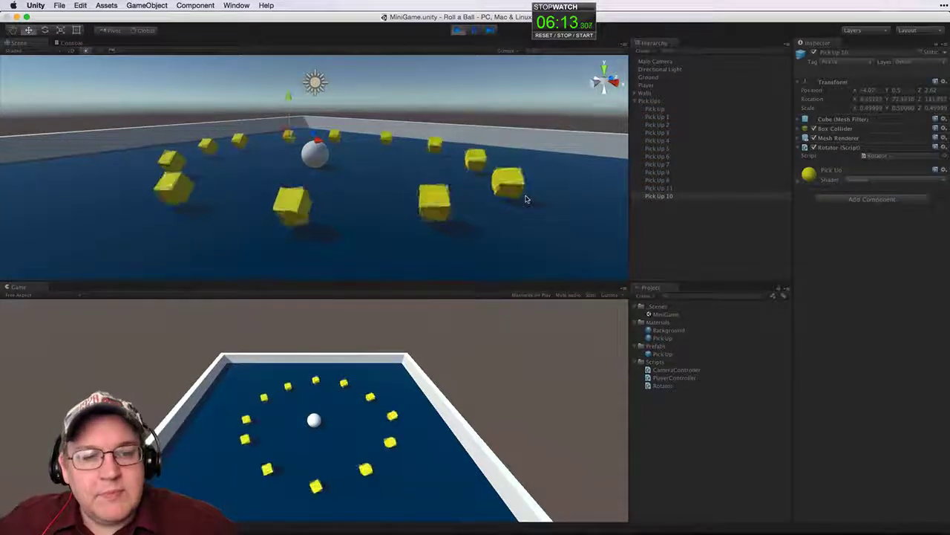
left_click_drag(526, 199, 486, 185, "alt")
scroll(494, 214, "up", 5)
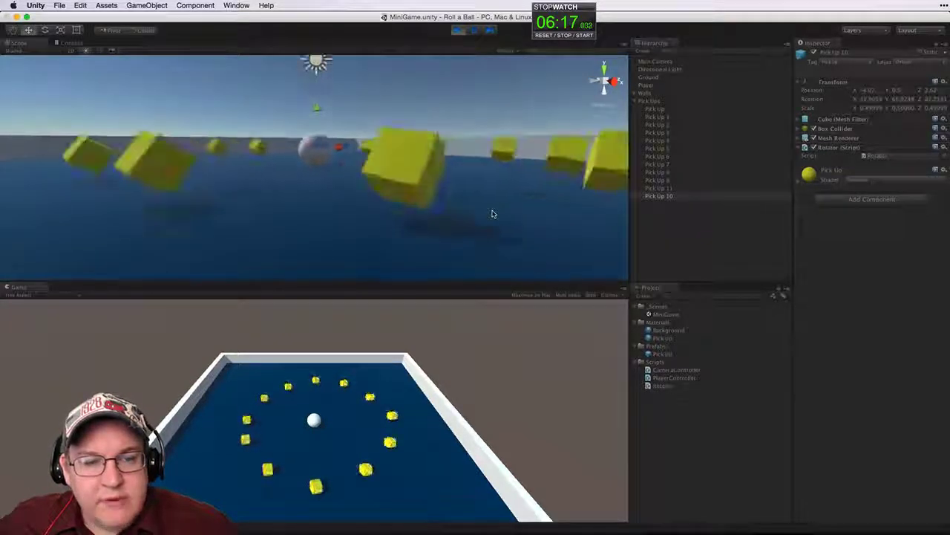
left_click(401, 166)
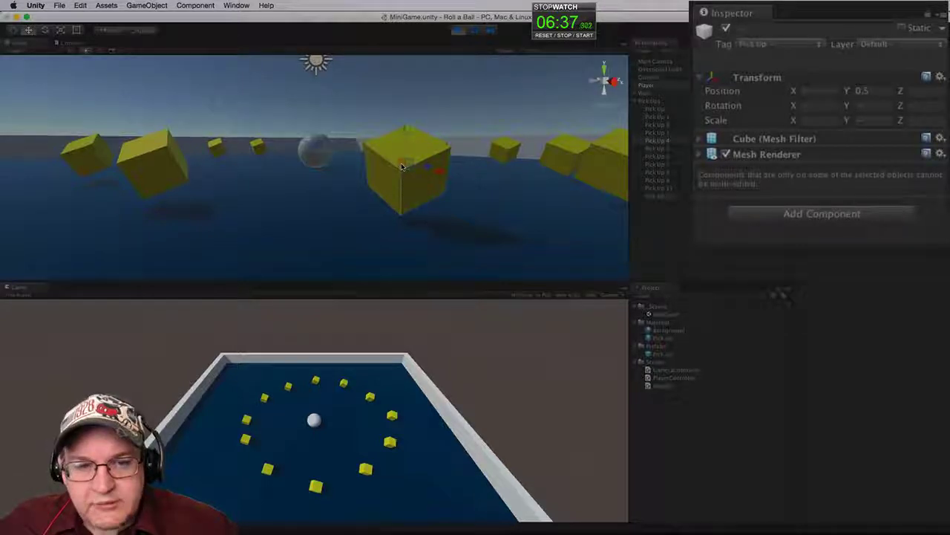
left_click(732, 155)
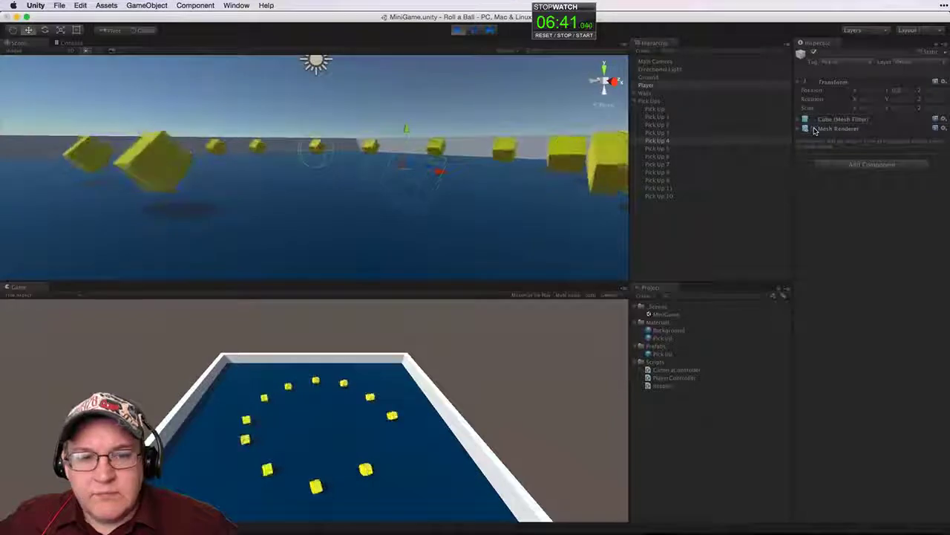
mouse_move(541, 247)
left_mouse_down("alt")
mouse_move(540, 222)
mouse_move(534, 257)
mouse_move(520, 248)
mouse_move(528, 243)
left_mouse_up("alt")
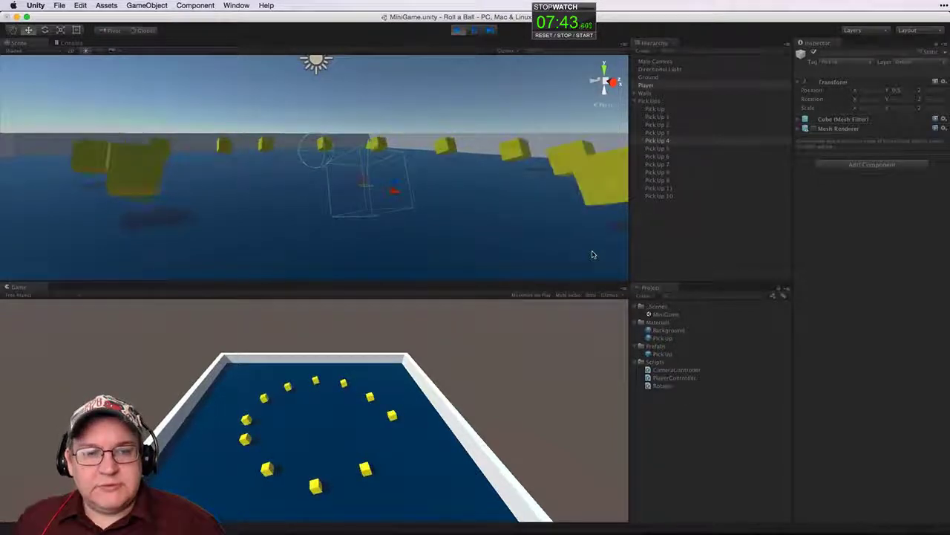
mouse_move(379, 219)
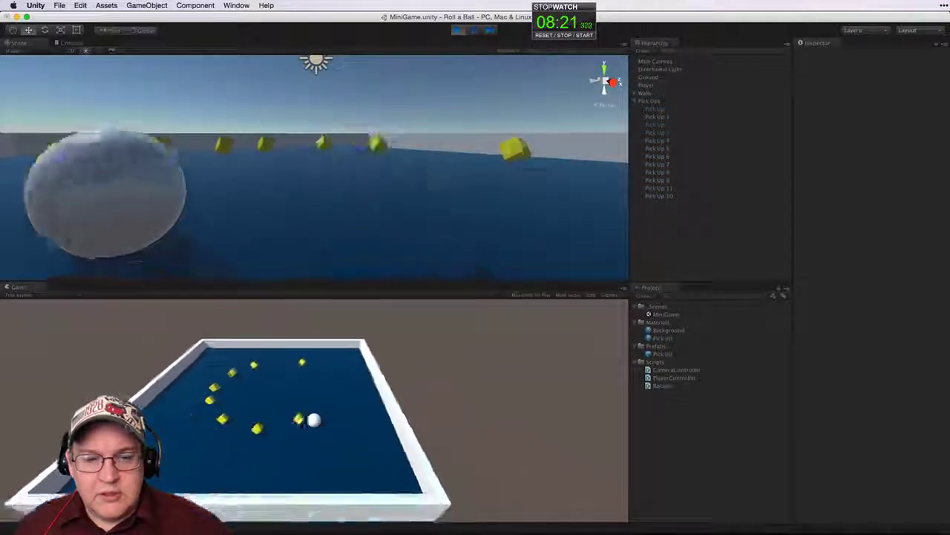
left_click(481, 329)
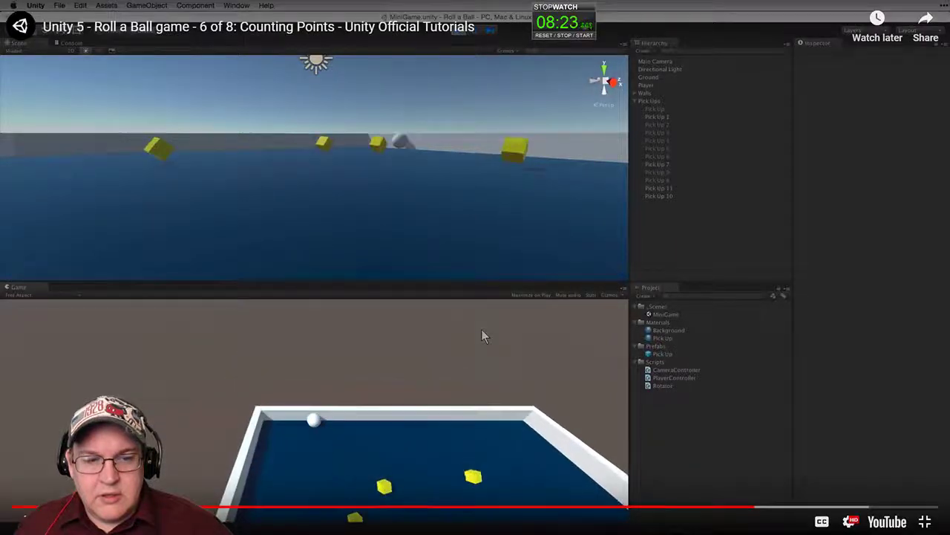
left_click(457, 359)
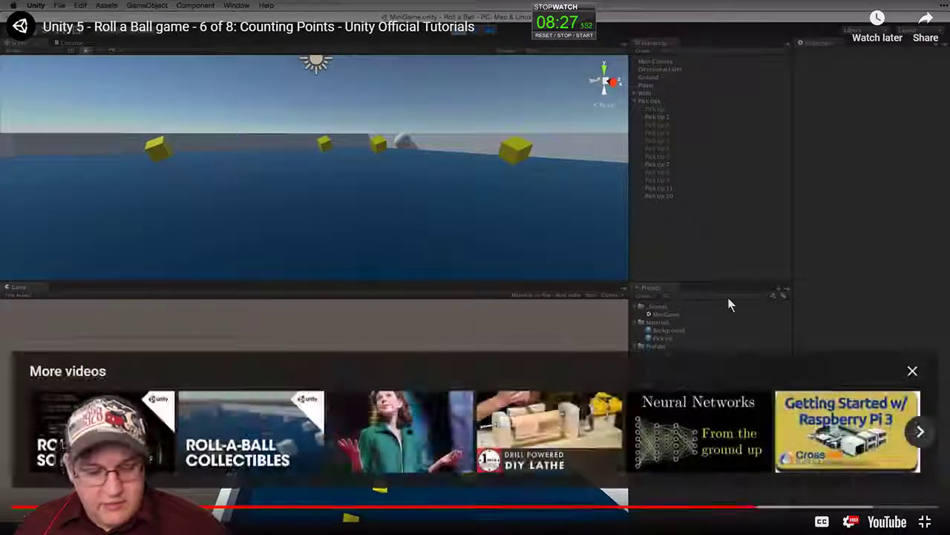
Return to Unity, open the PickUp prefab, enable Is Trigger on its Box Collider, save it and go back to the MiniGame scene
key("alt+Tab")
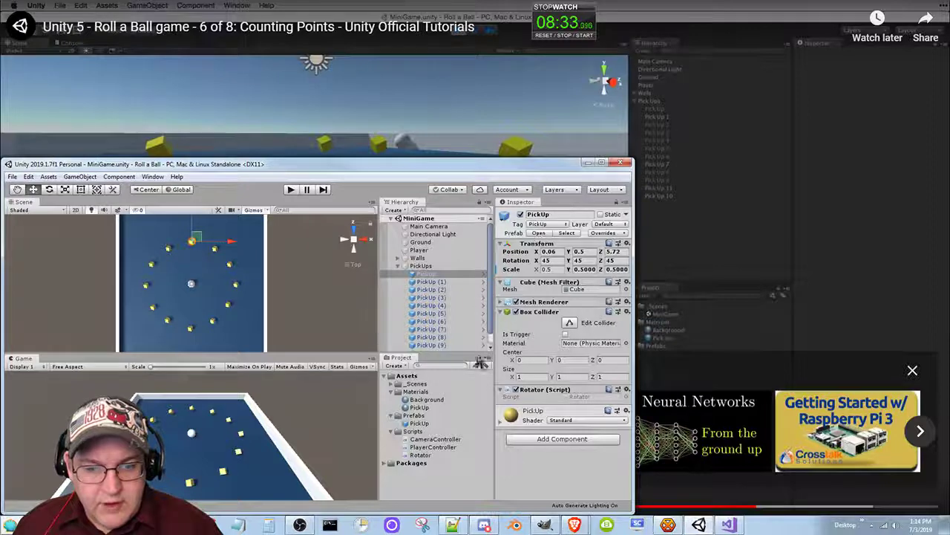
left_click(420, 423)
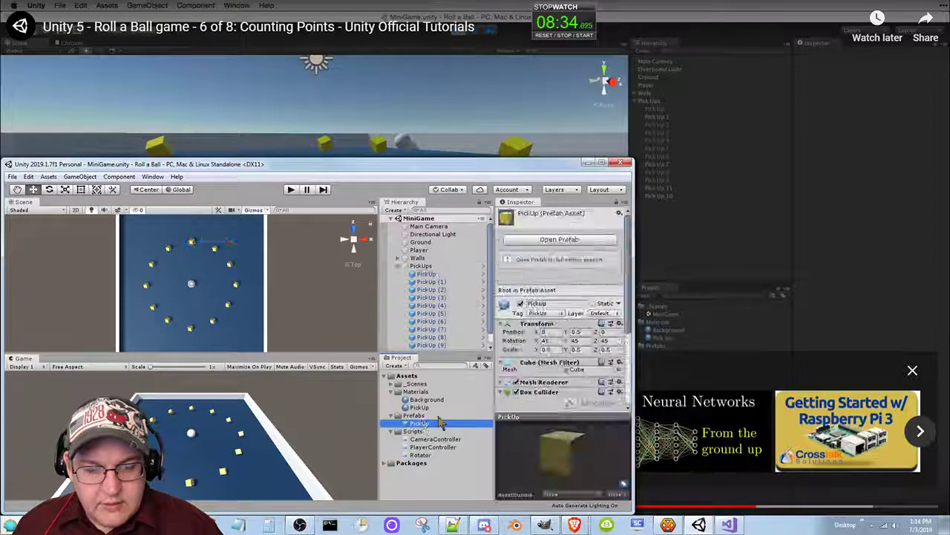
left_click(553, 240)
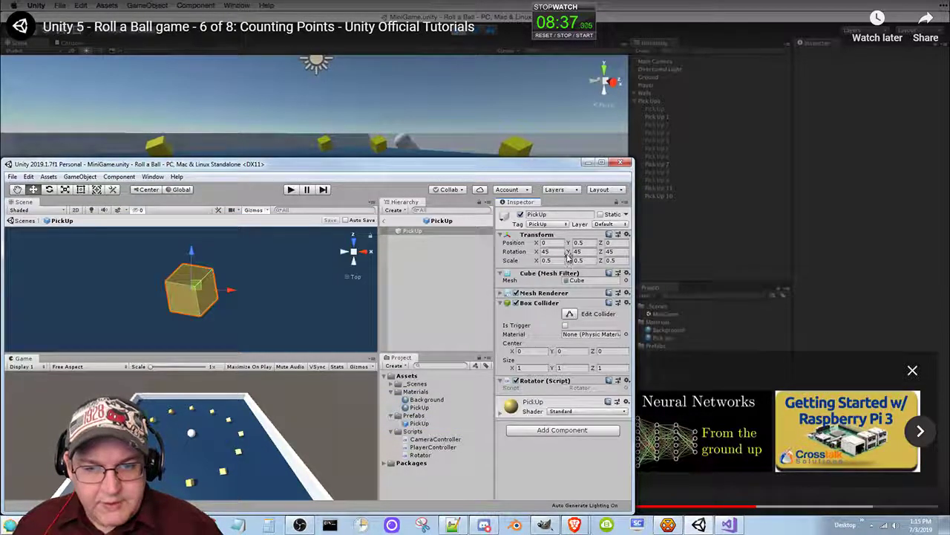
left_click(566, 325)
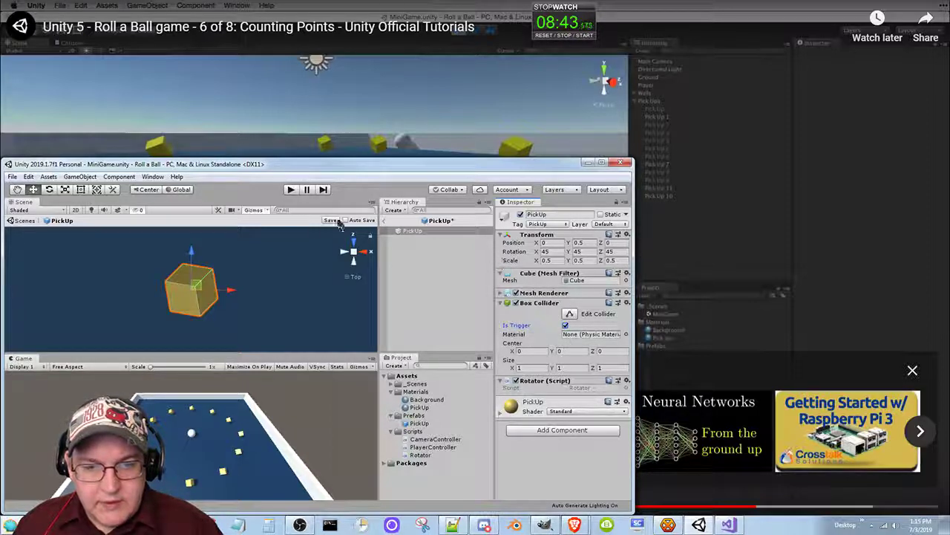
left_click(384, 221)
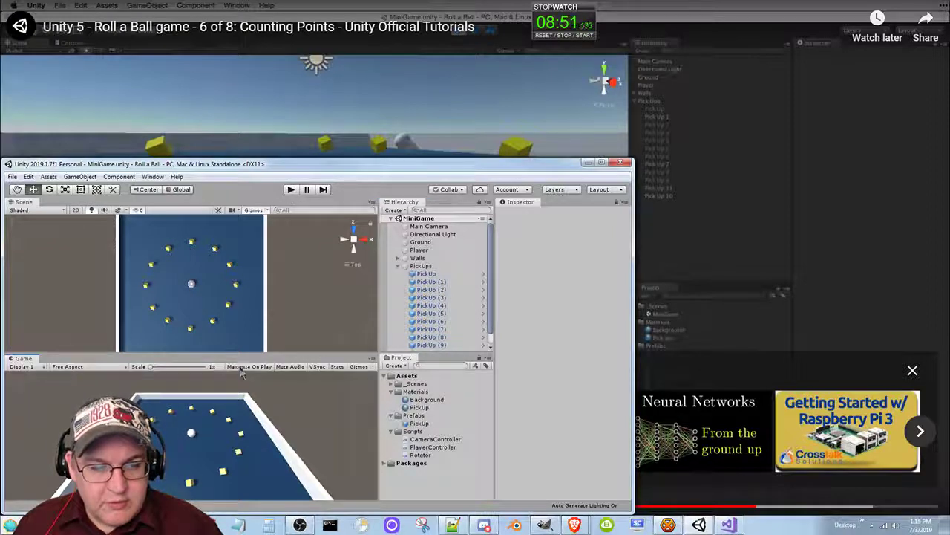
Test-play the game and roll the ball around the board to collect the yellow pick-up cubes
left_click(290, 189)
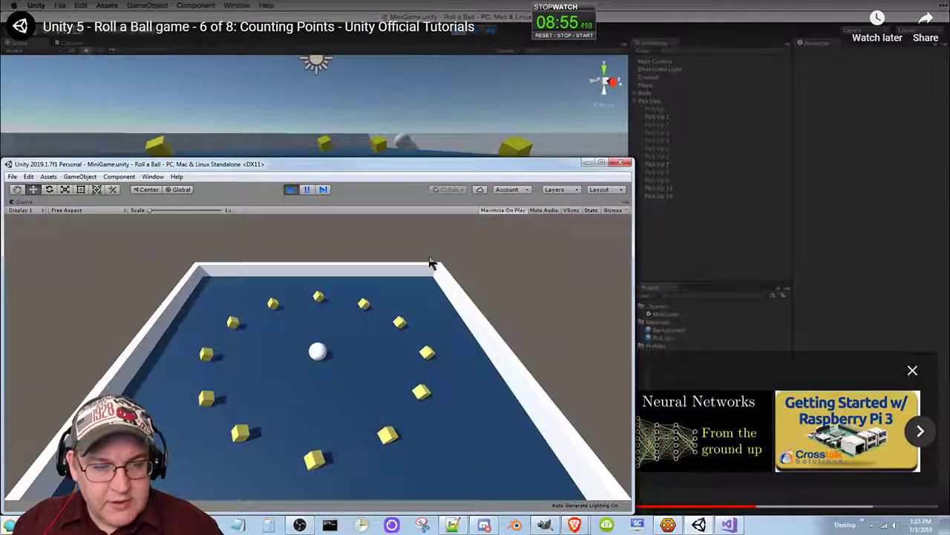
key("Up")
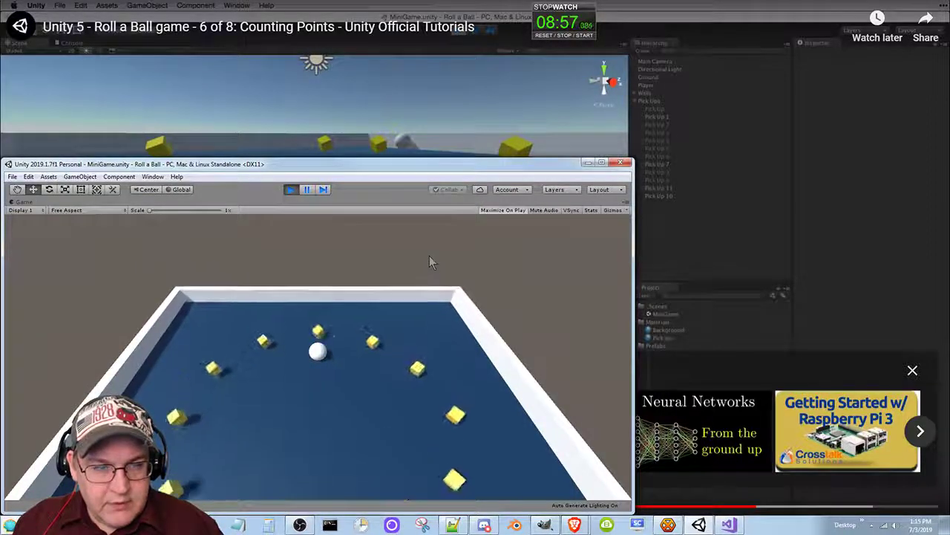
key("Right")
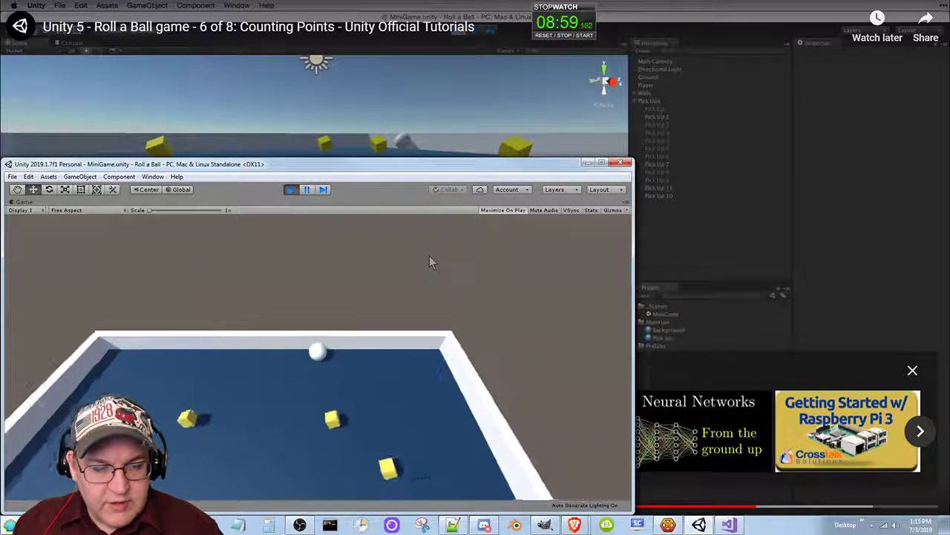
key("Down")
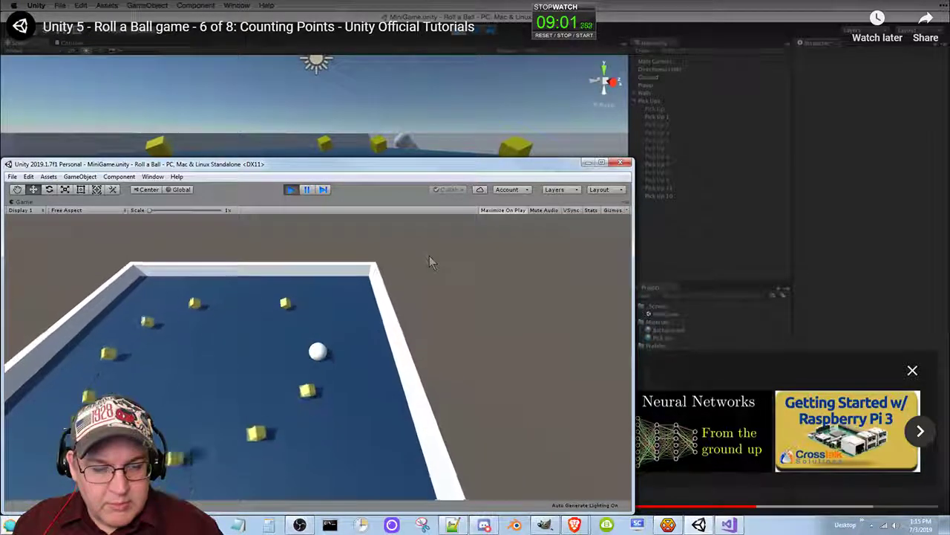
key("Left")
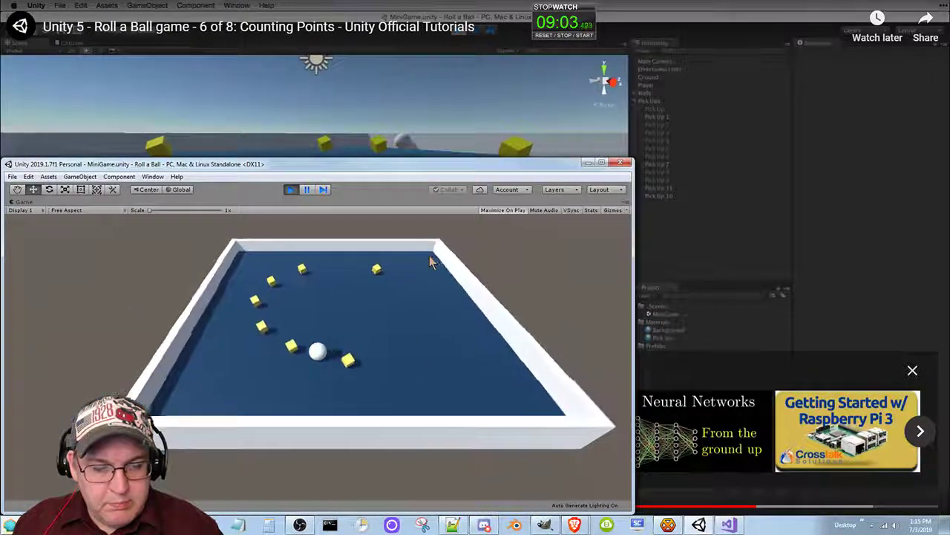
key("Up")
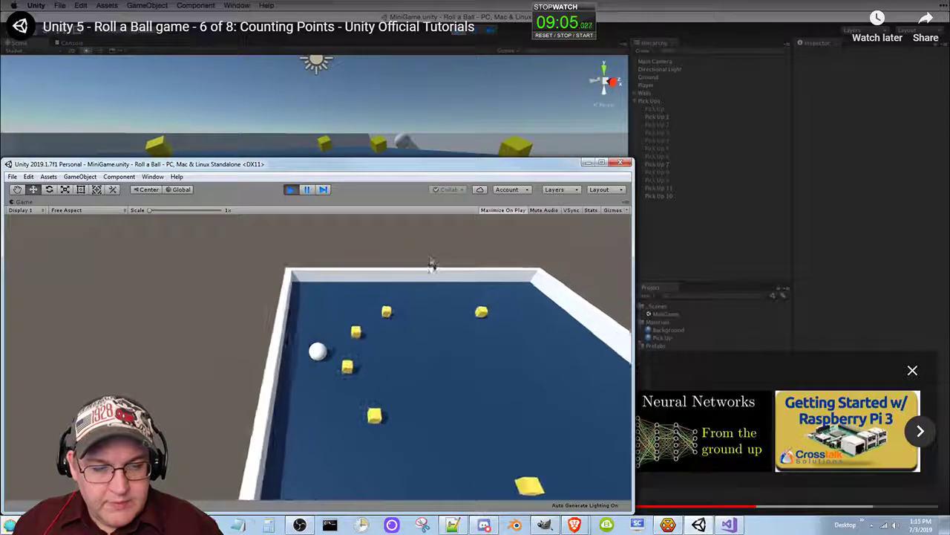
key("Right")
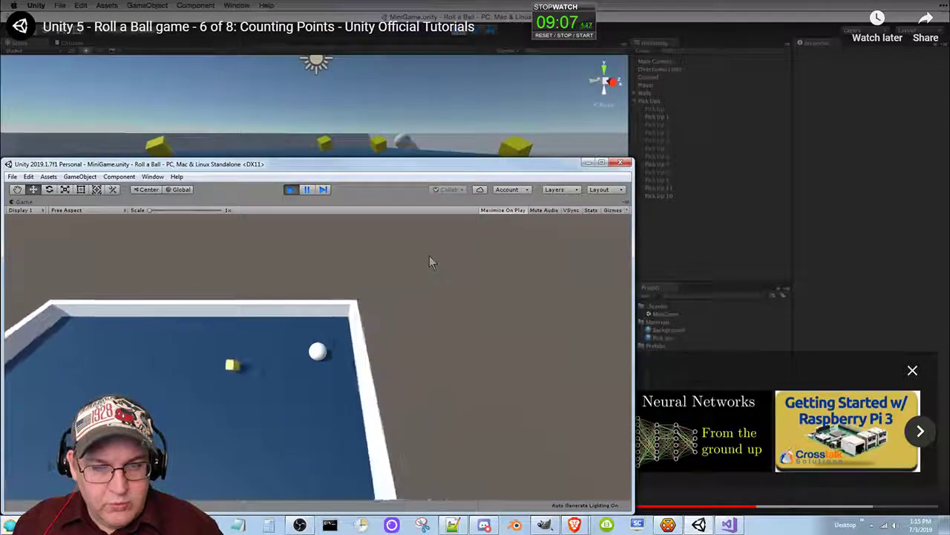
key("Left")
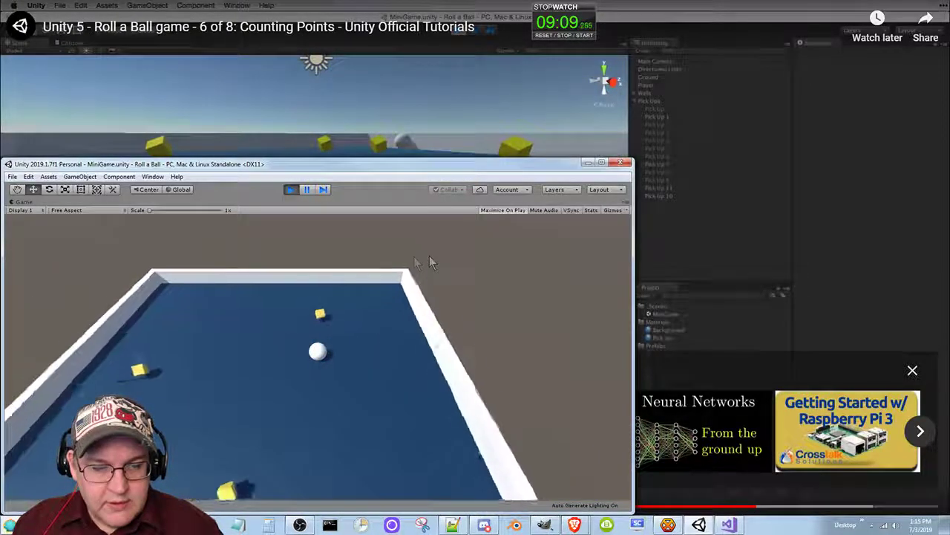
key("Down")
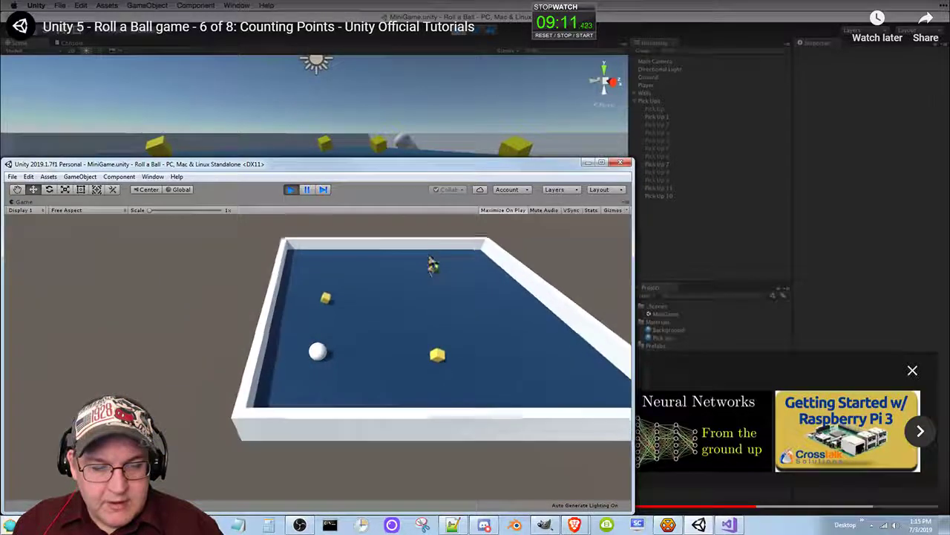
key("Up")
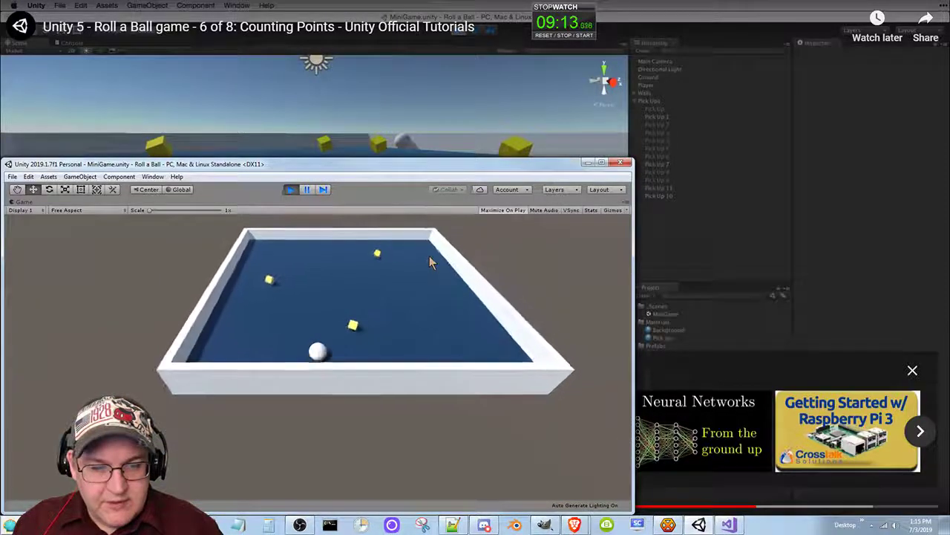
key("Right")
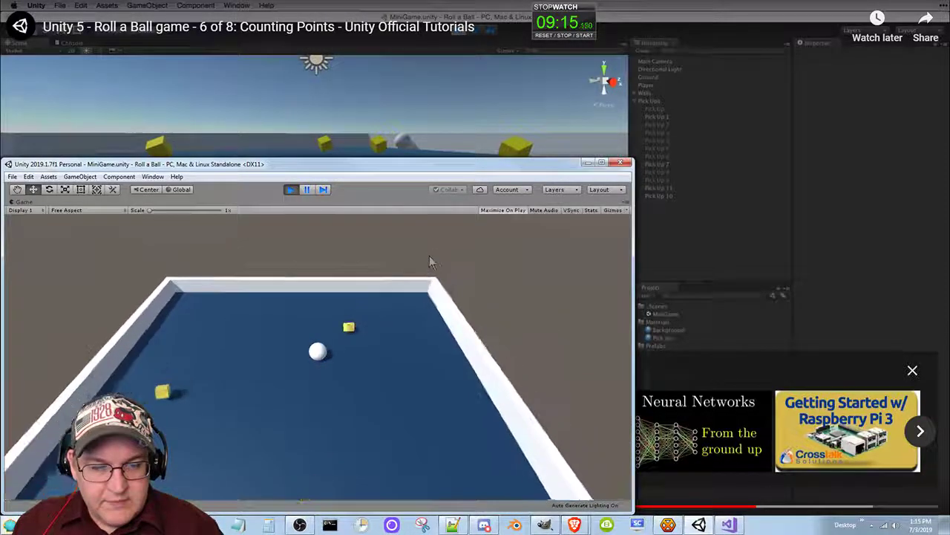
key("Down")
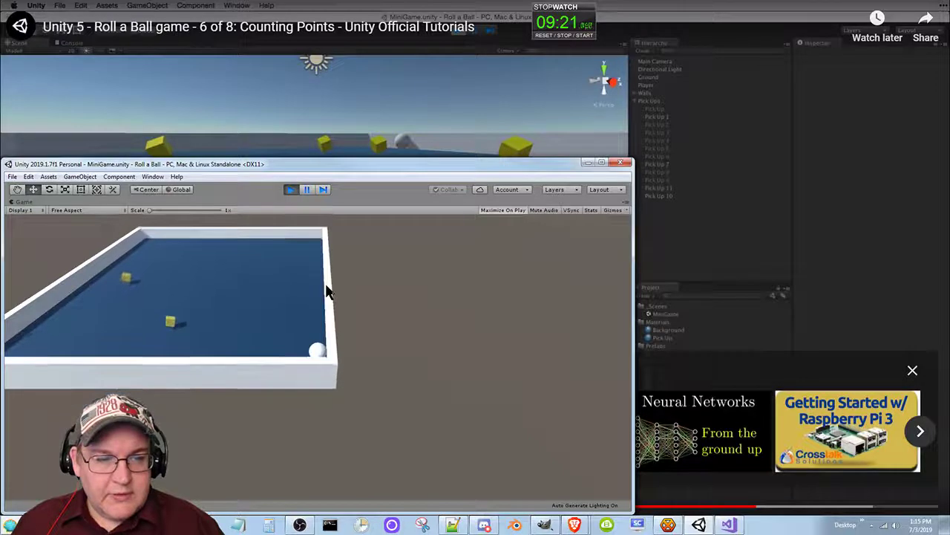
Pause the running game to check the collected PickUp objects in the Hierarchy, resume it and stop playing
left_click(307, 191)
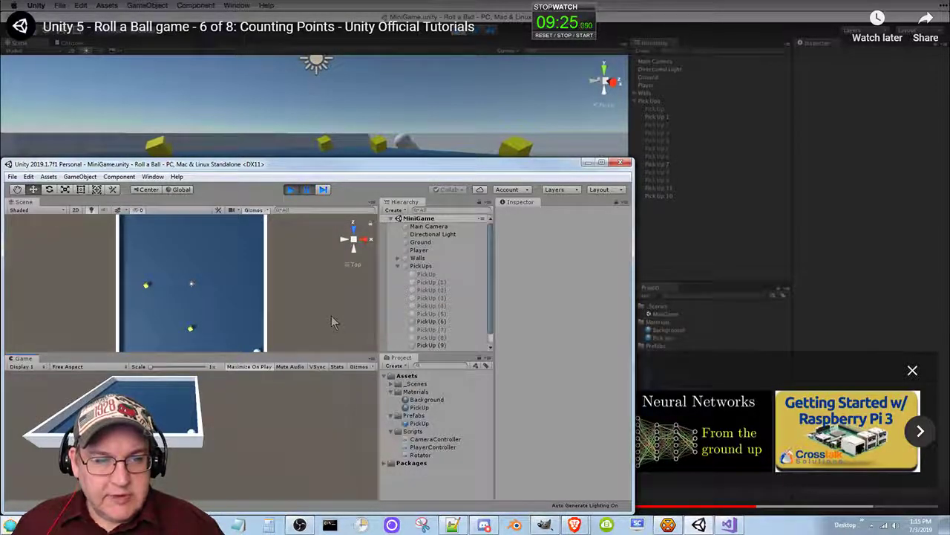
left_click(307, 190)
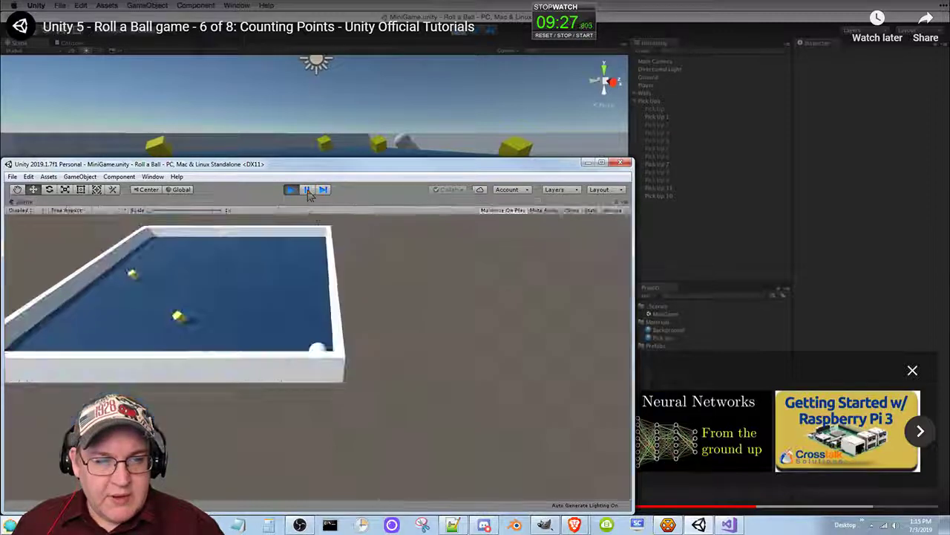
left_click(291, 190)
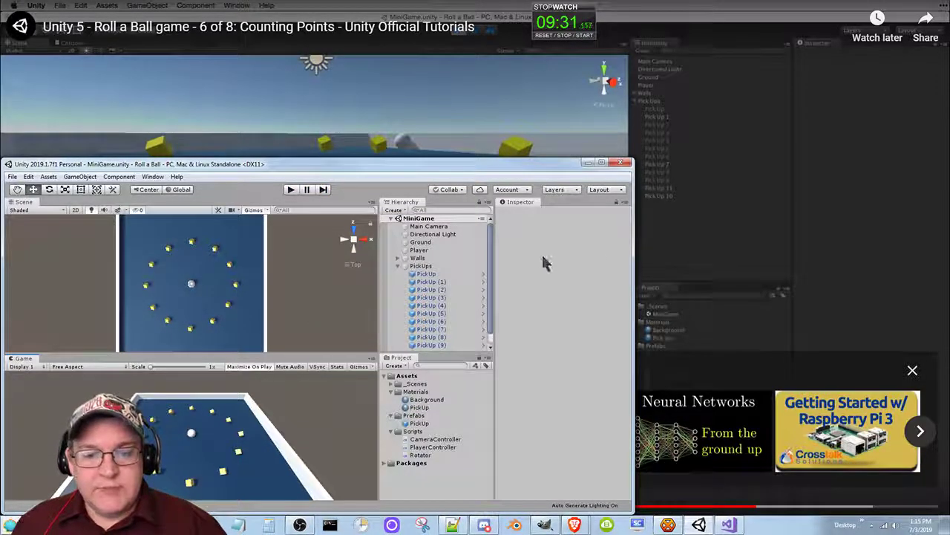
Watch the rest of the tutorial video in the browser on adding a Rigidbody to the Pick Up prefab, and reset the stopwatch
left_click(834, 170)
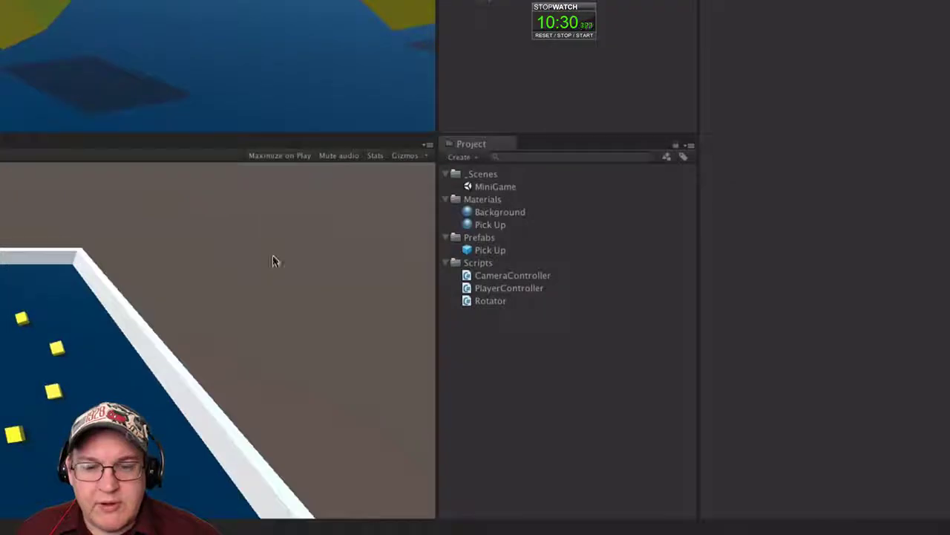
left_click(692, 354)
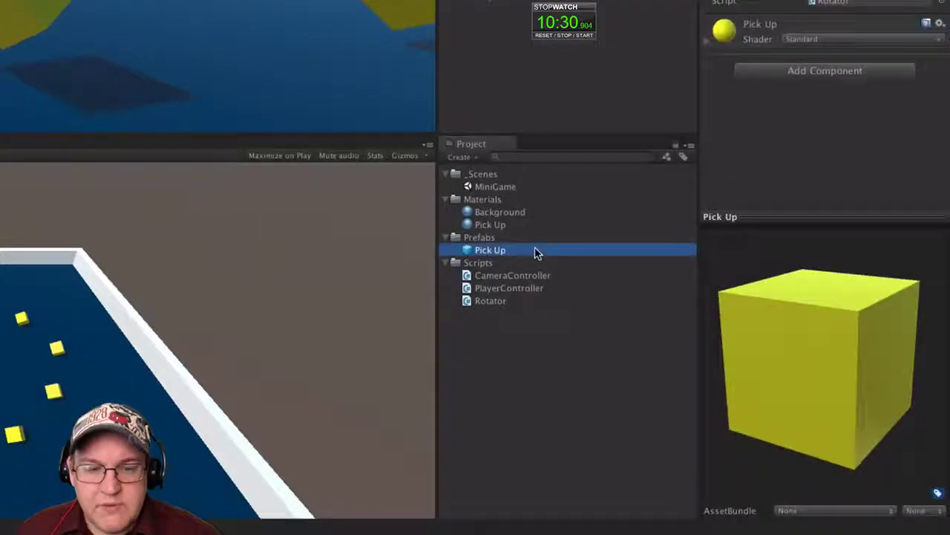
left_click(838, 73)
left_click(817, 163)
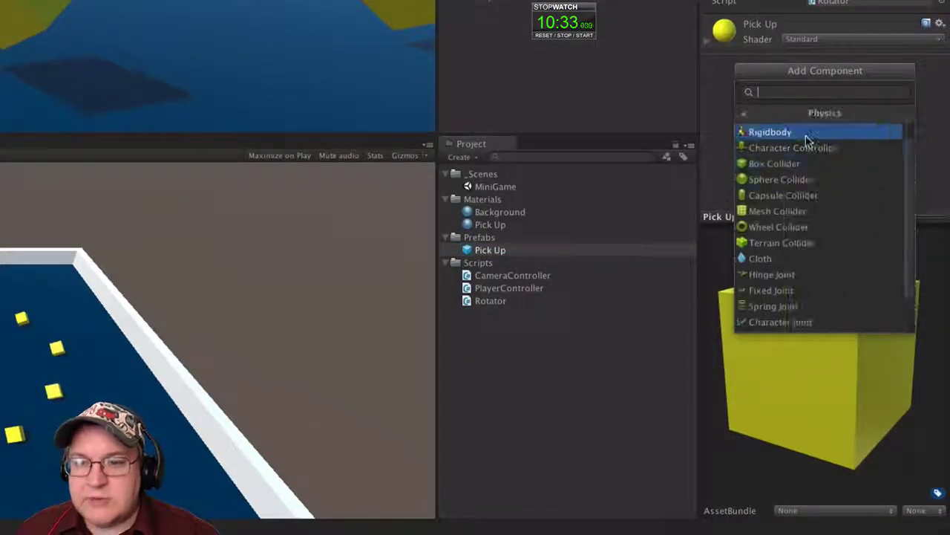
left_click(807, 135)
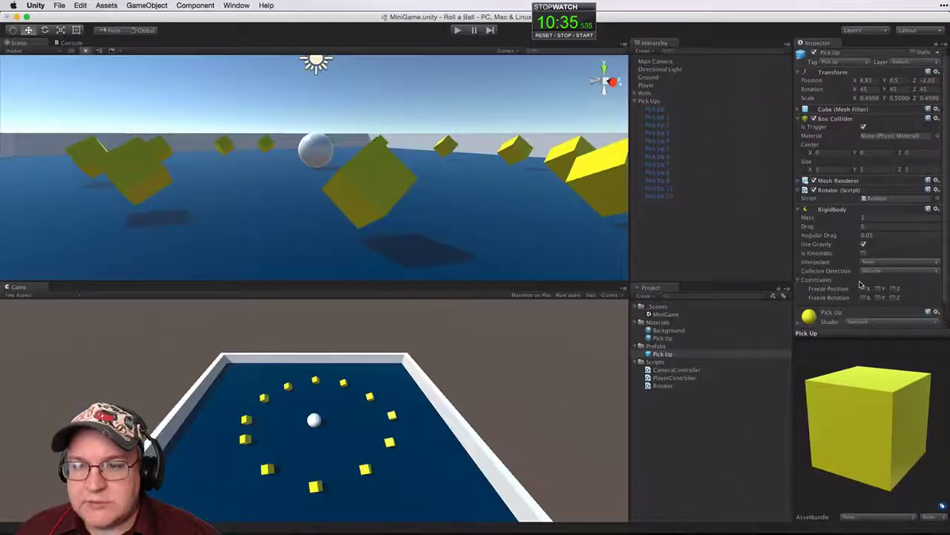
key("super+p")
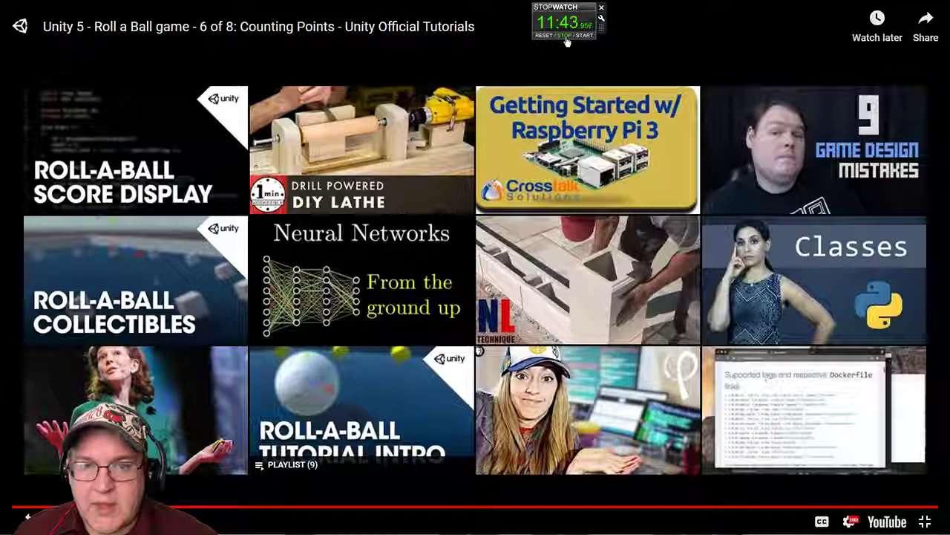
left_click(565, 35)
left_click(544, 35)
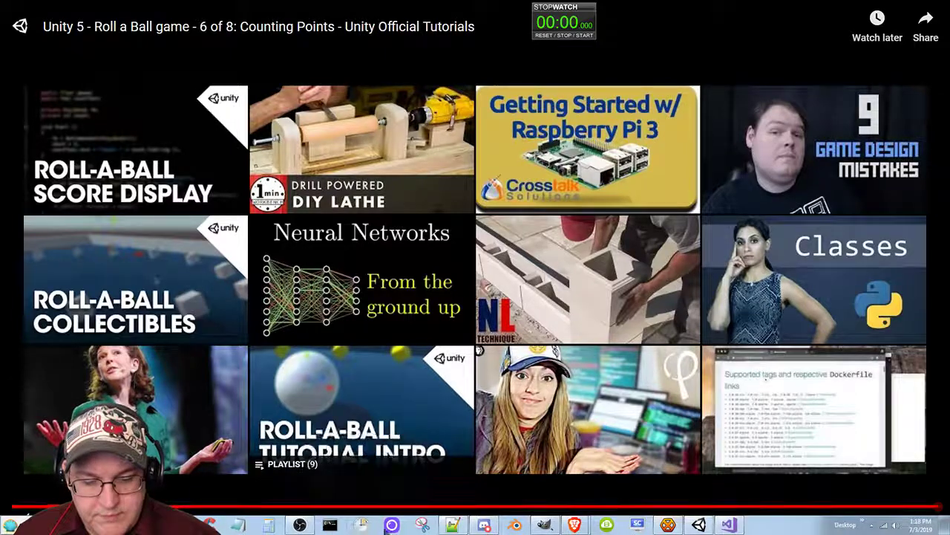
mouse_move(576, 524)
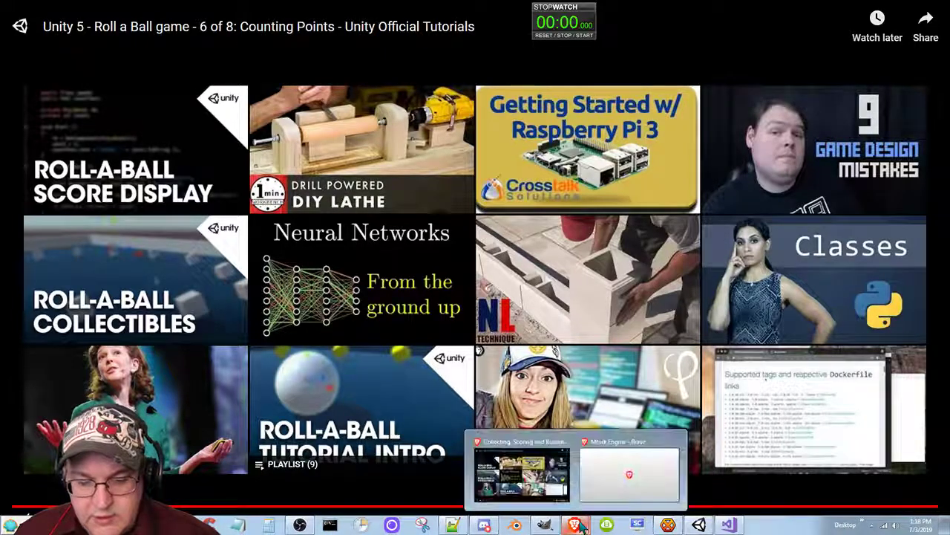
left_click(642, 501)
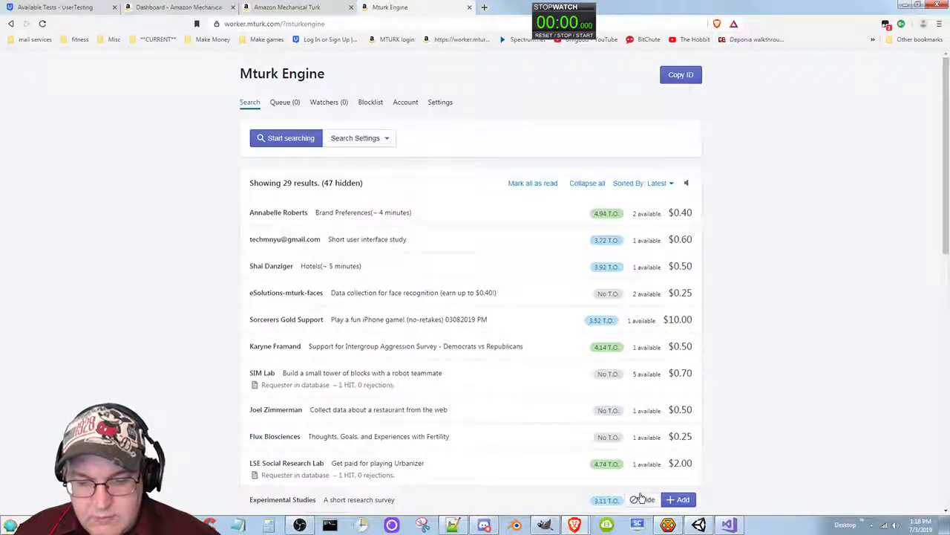
left_click(904, 5)
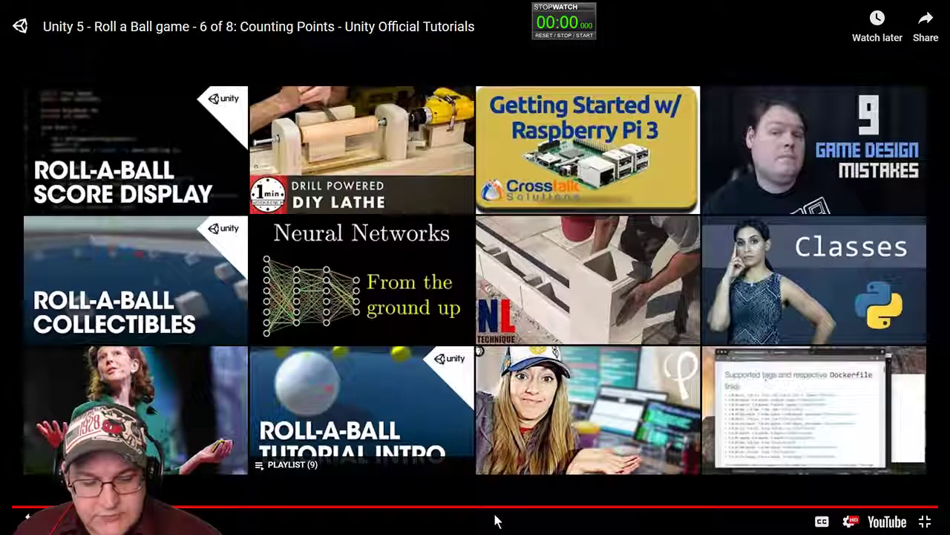
Take the tutorial video out of full screen and bring the Unity editor to the front
key("alt+Tab")
key("alt+Tab")
key("alt+Tab")
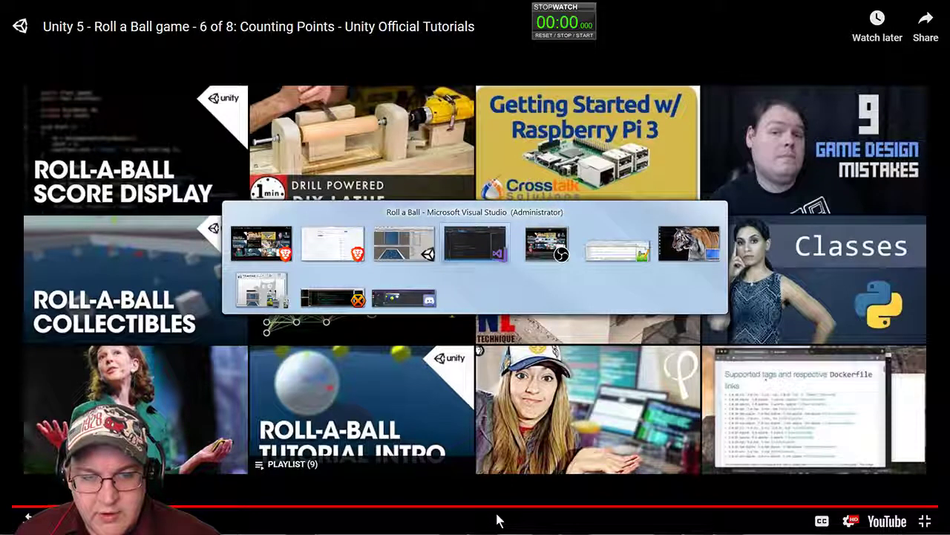
key("alt+Tab")
key("alt+Tab")
key("alt+Tab")
key("alt+Tab")
key("alt+Tab")
key("alt+Tab")
key("alt+Tab")
key("alt+Tab")
key("alt+Tab")
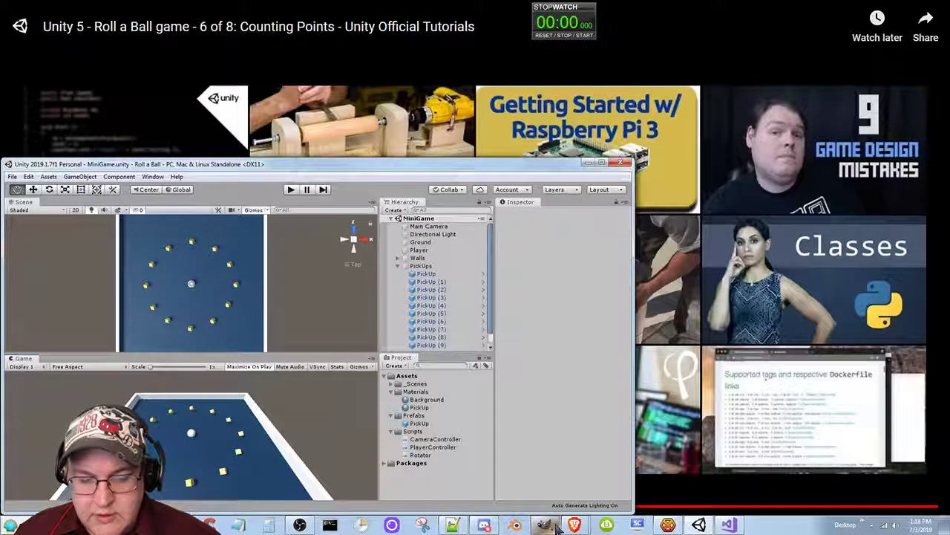
key("alt+Tab")
key("alt+Tab")
key("alt+Tab")
key("alt+Tab")
key("alt+Tab")
key("alt+Tab")
key("alt+Tab")
key("alt+Tab")
key("alt+Tab")
key("alt+Tab")
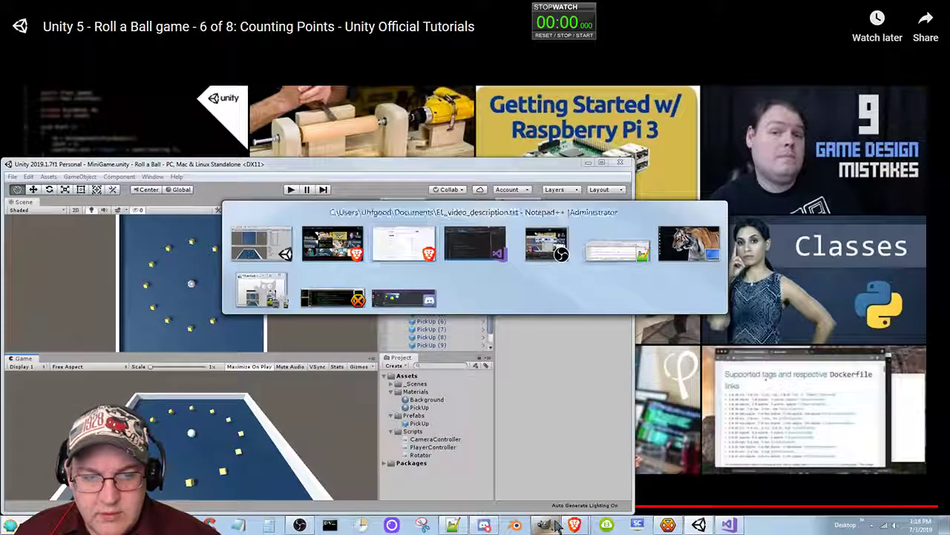
key("alt+Tab")
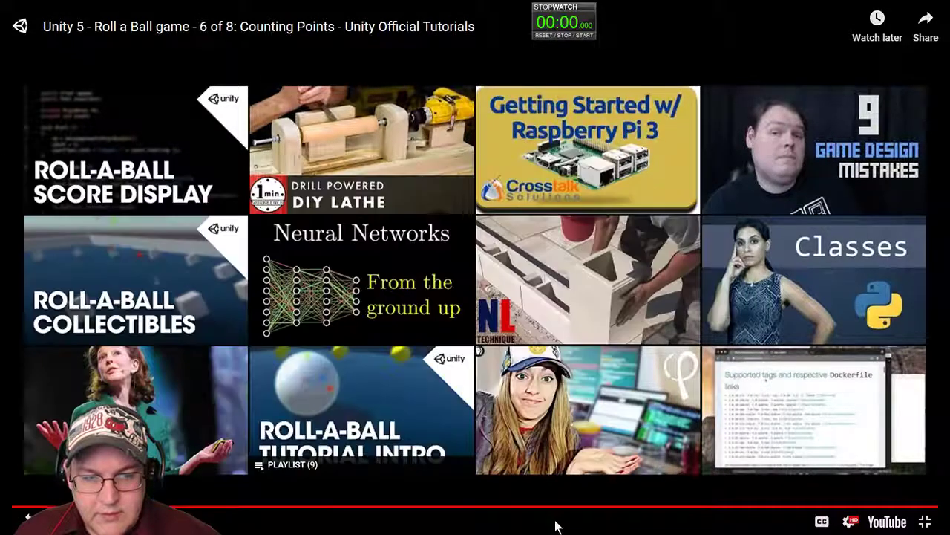
left_click(926, 522)
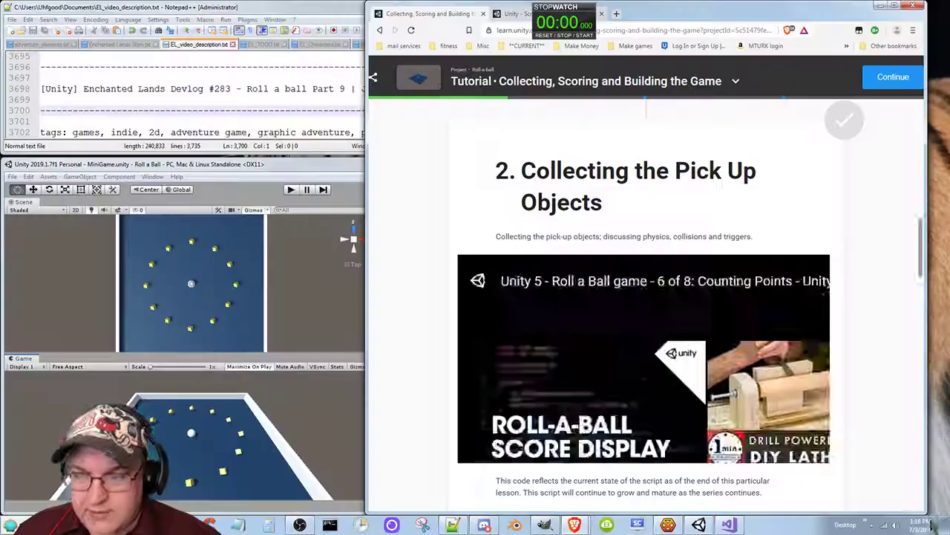
left_click(313, 162)
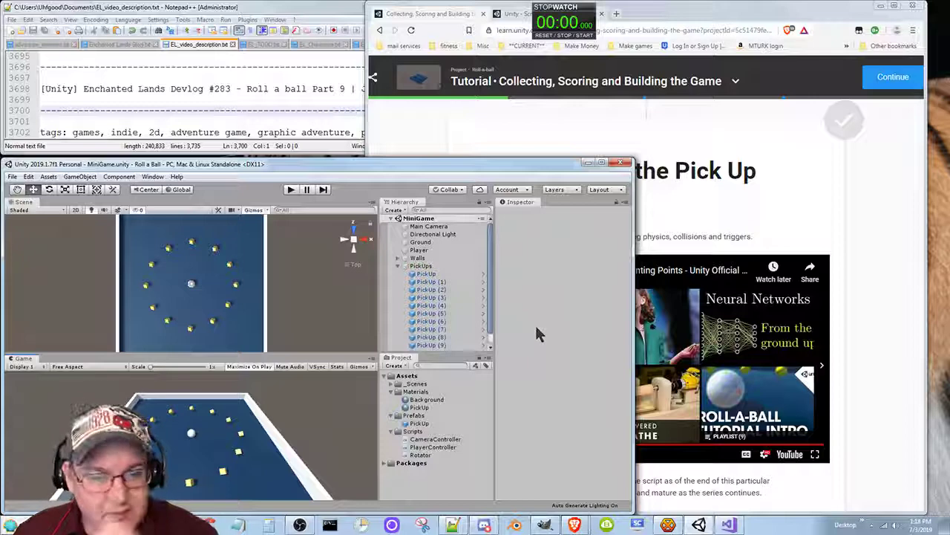
Open the PickUp prefab, add a Rigidbody component with Is Kinematic enabled, and save the prefab
left_click(415, 424)
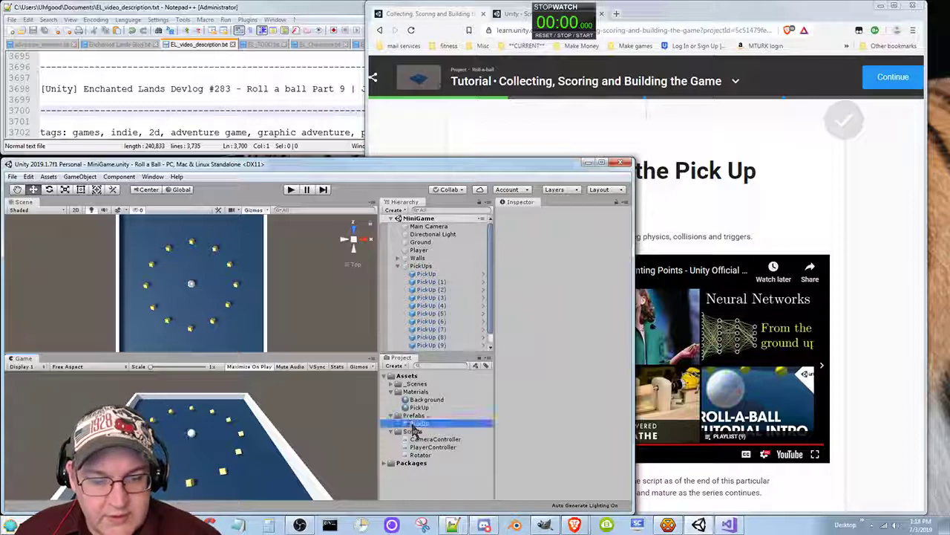
left_click(575, 239)
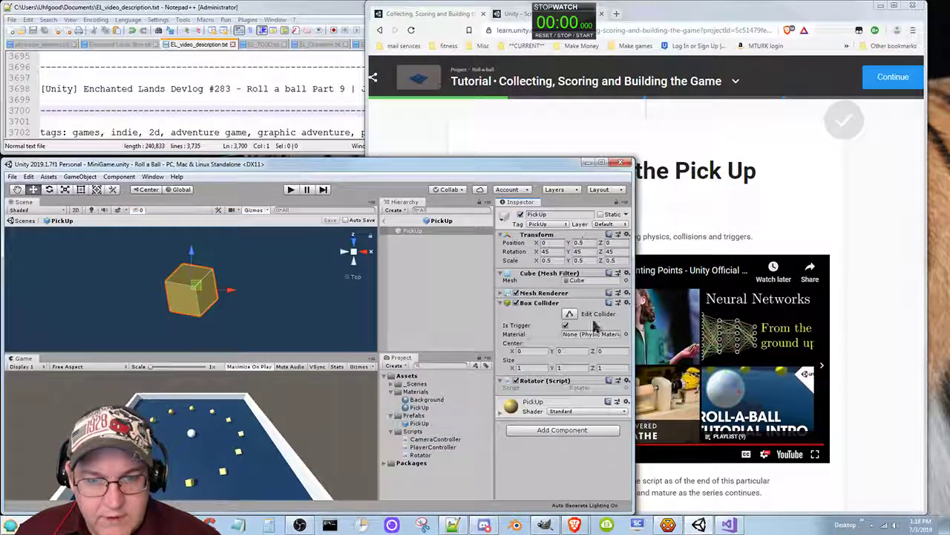
left_click(545, 429)
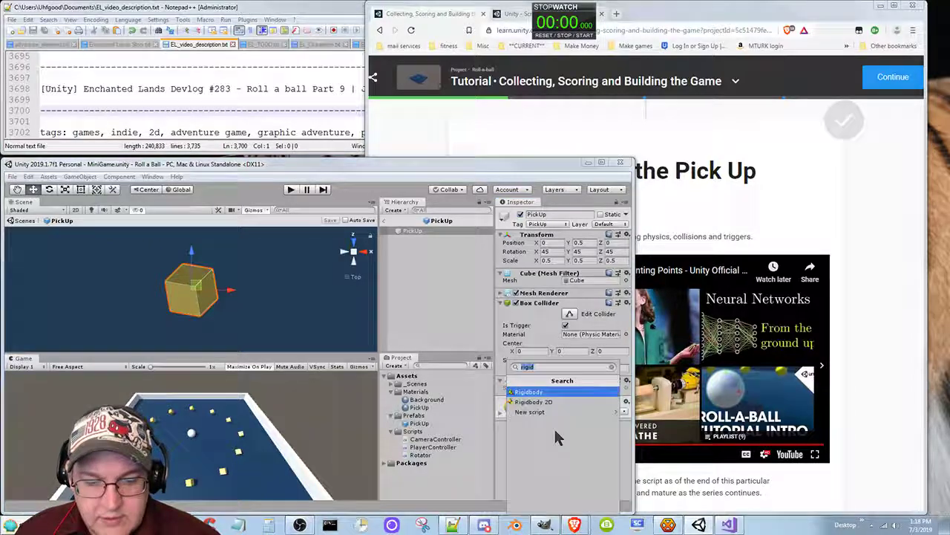
left_click(528, 393)
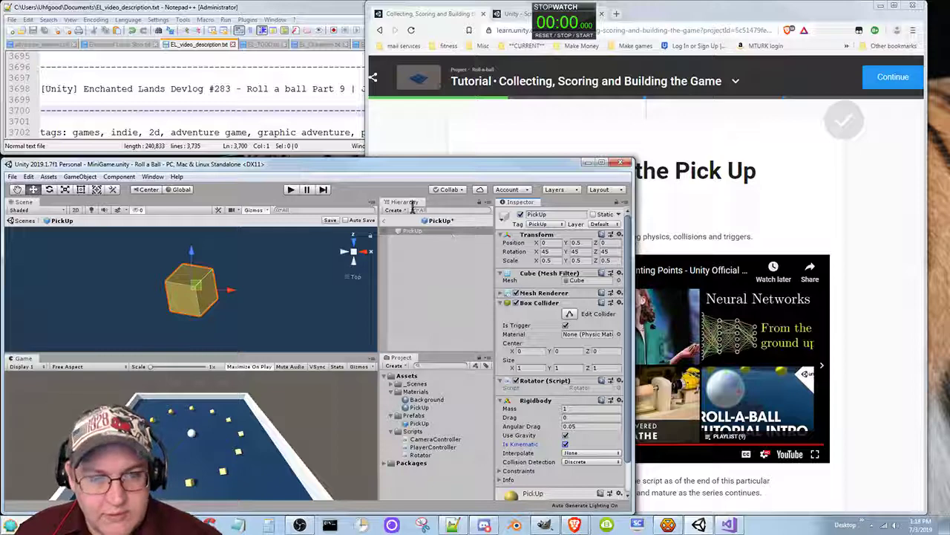
key("ctrl+s")
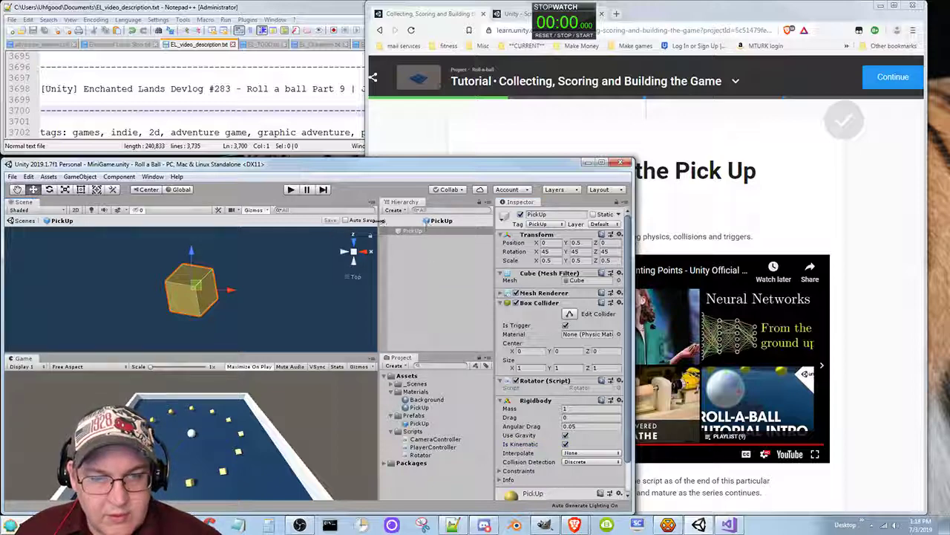
Return from the PickUp prefab to the MiniGame scene, play it and roll the ball through the pickups to test collecting them
left_click(386, 221)
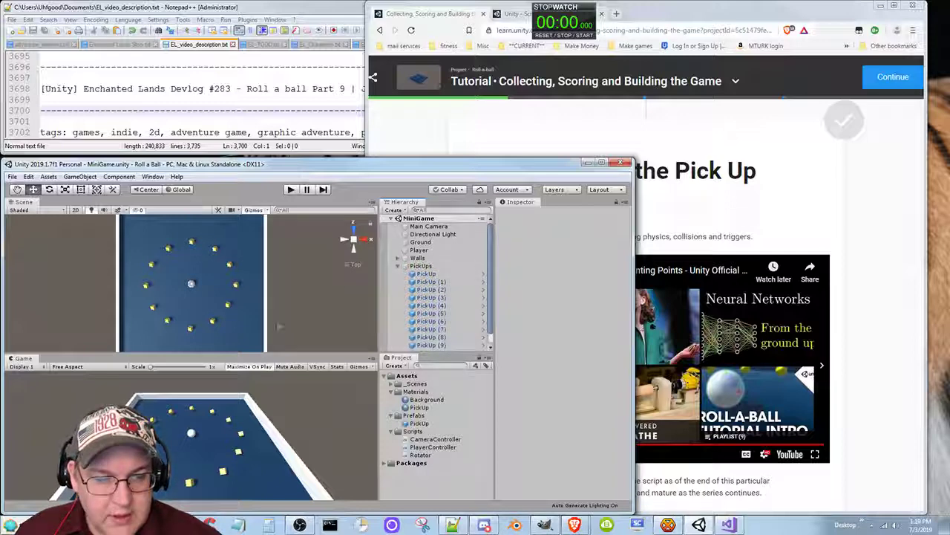
left_click(290, 190)
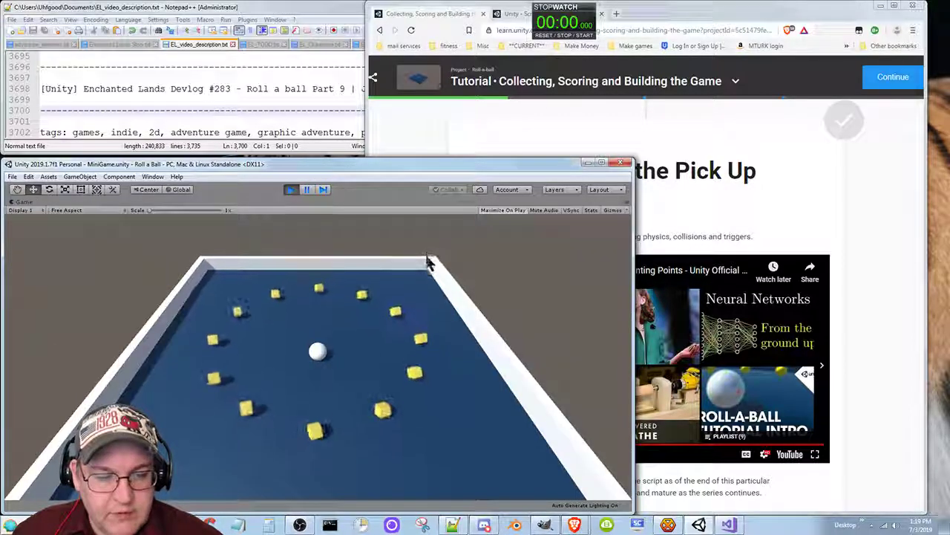
key("Down")
key("Right")
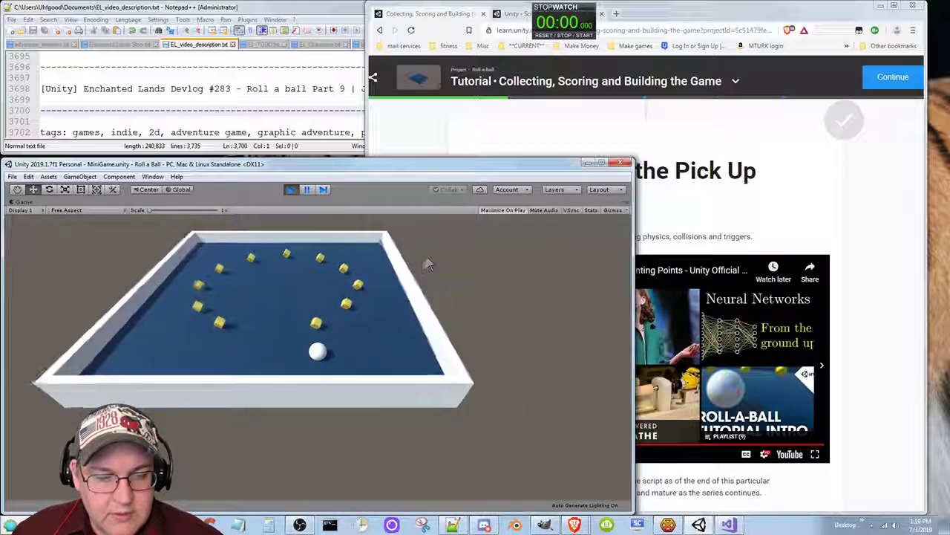
key("Up")
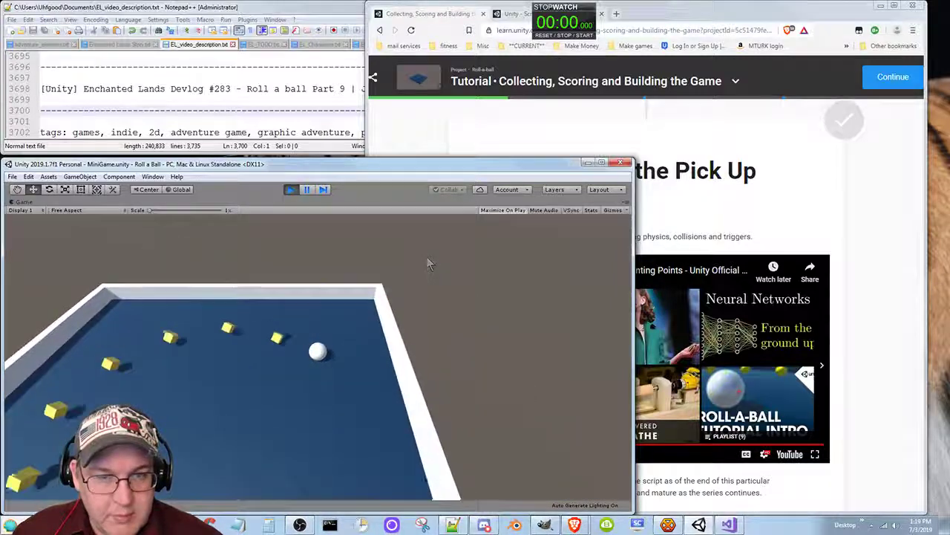
key("Down")
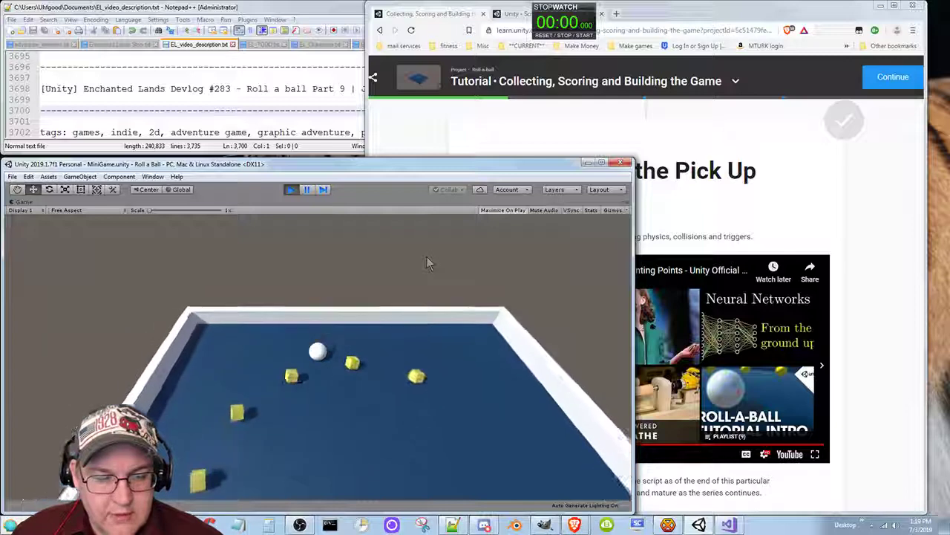
key("Down")
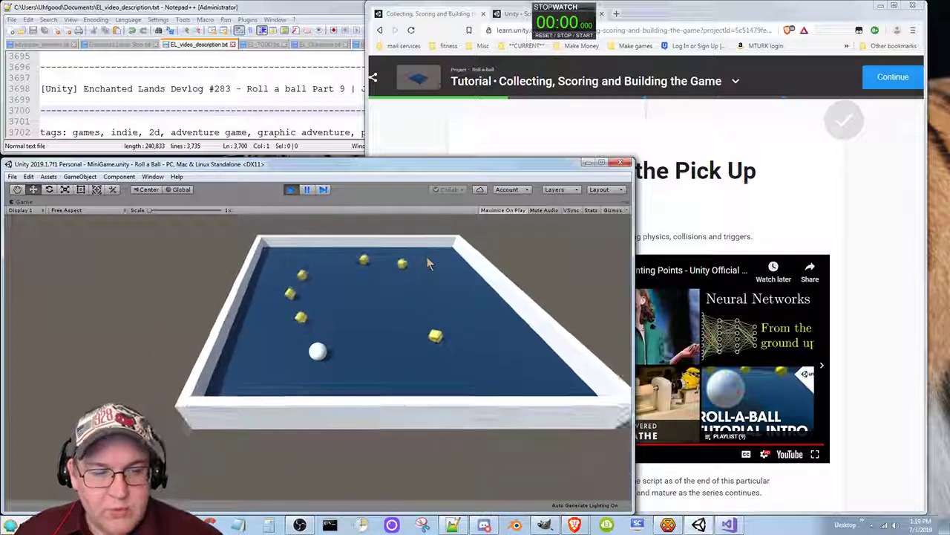
key("Right")
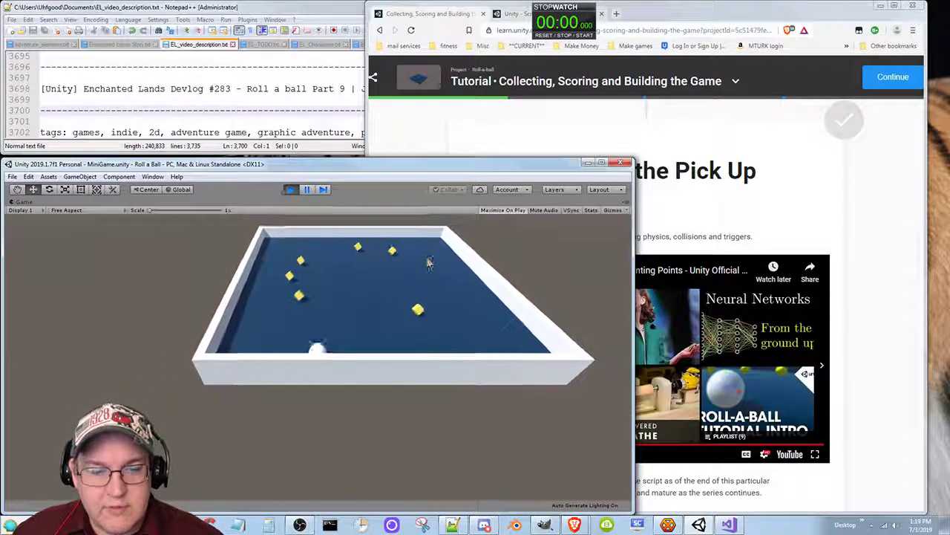
key("Up")
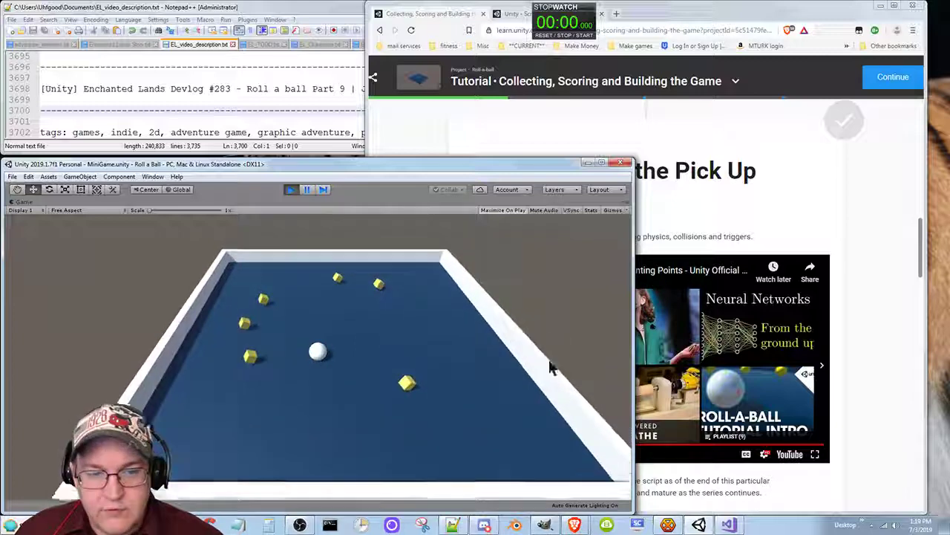